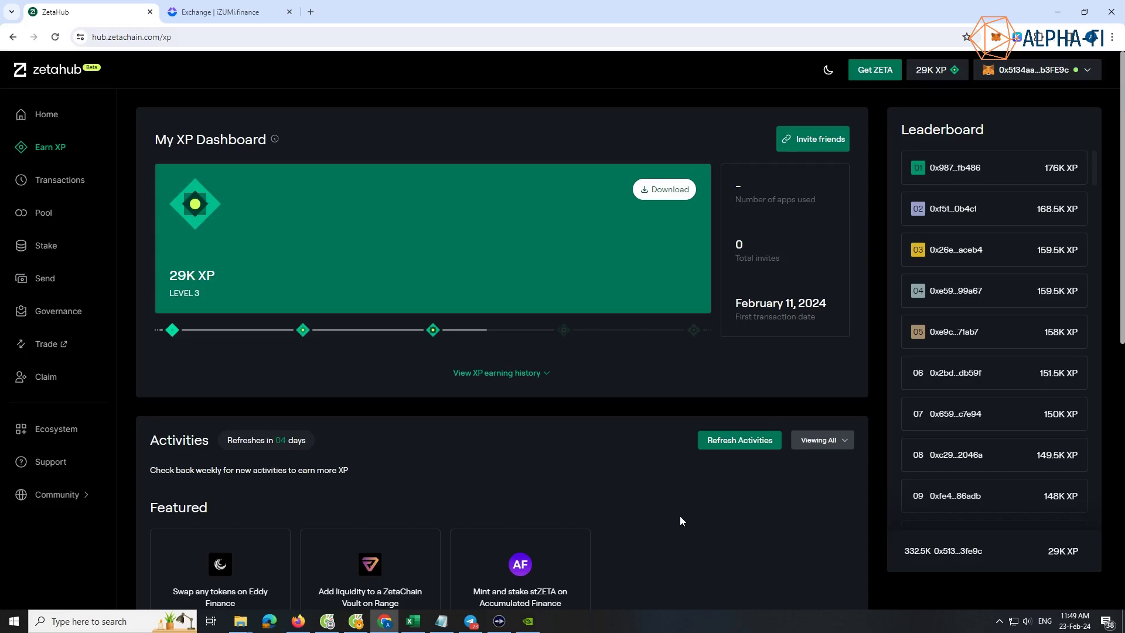
# - Review the Activities list on the ZetaHub Earn XP page, including the Receive BTC, ETH and BNB in ZetaChain tasks
pyautogui.scroll(-2, 732, 455)
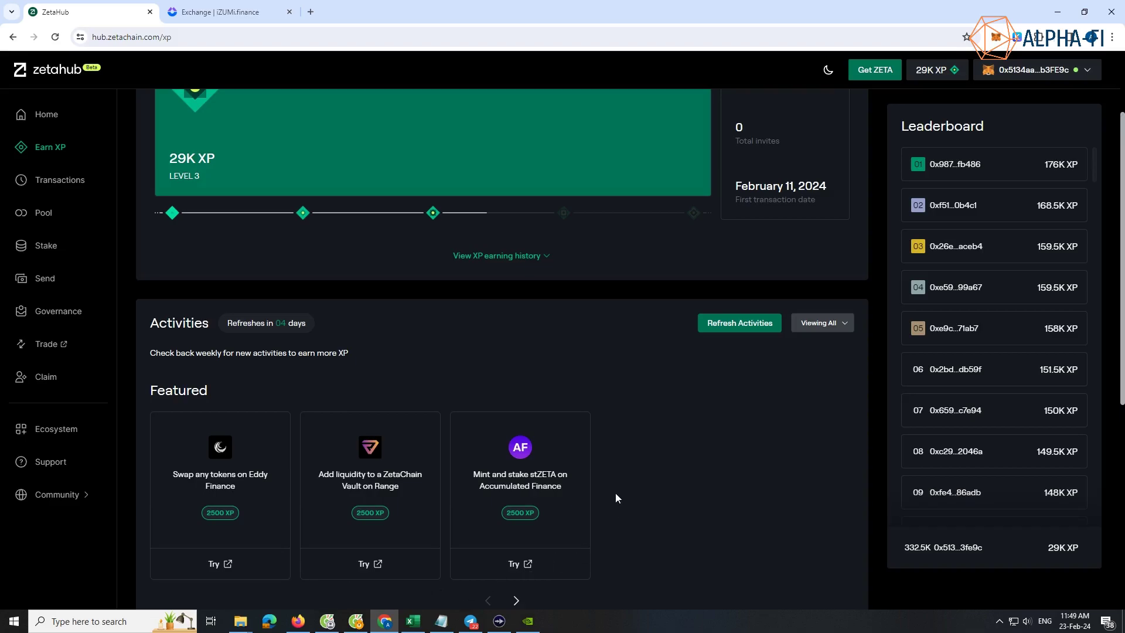
pyautogui.scroll(2, 462, 522)
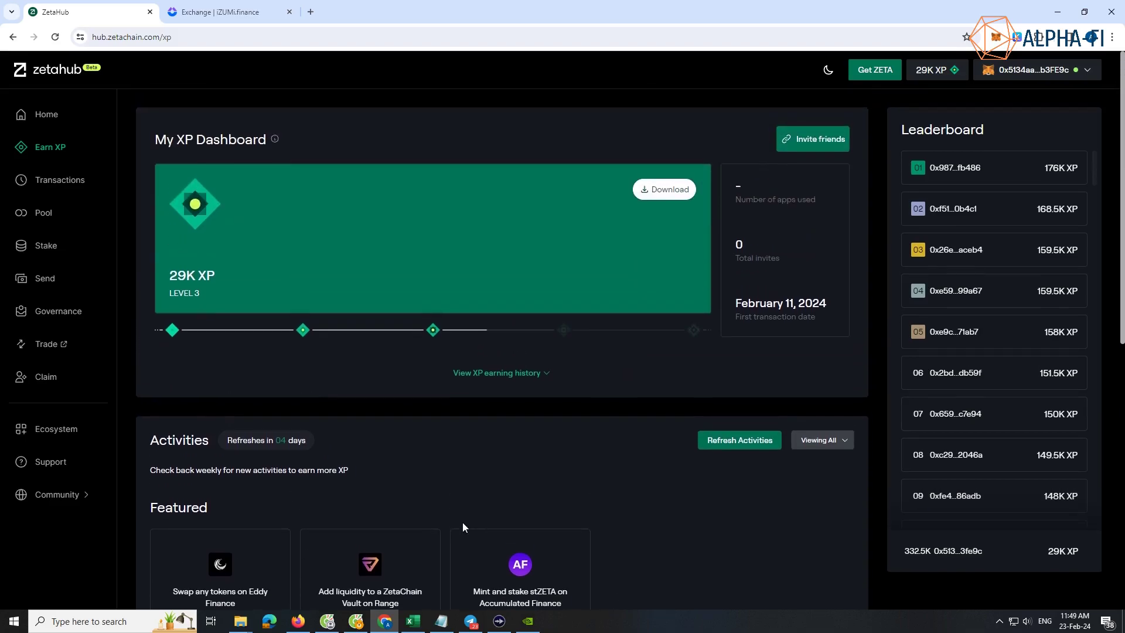
pyautogui.scroll(-2, 338, 477)
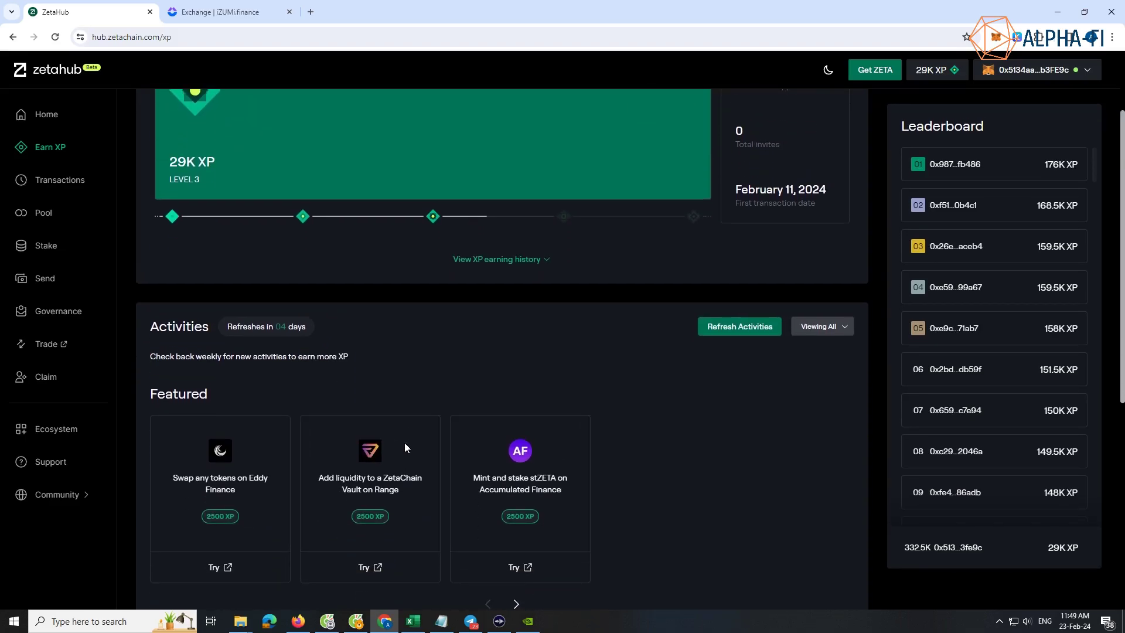
pyautogui.scroll(2, 404, 442)
pyautogui.scroll(-3, 289, 449)
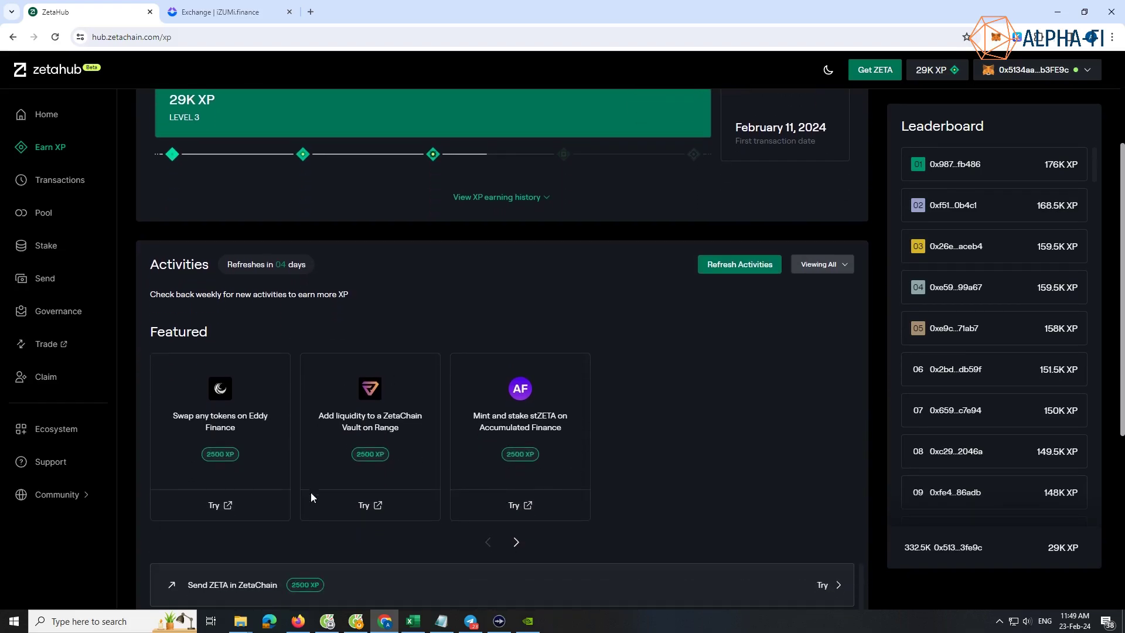
pyautogui.scroll(2, 411, 504)
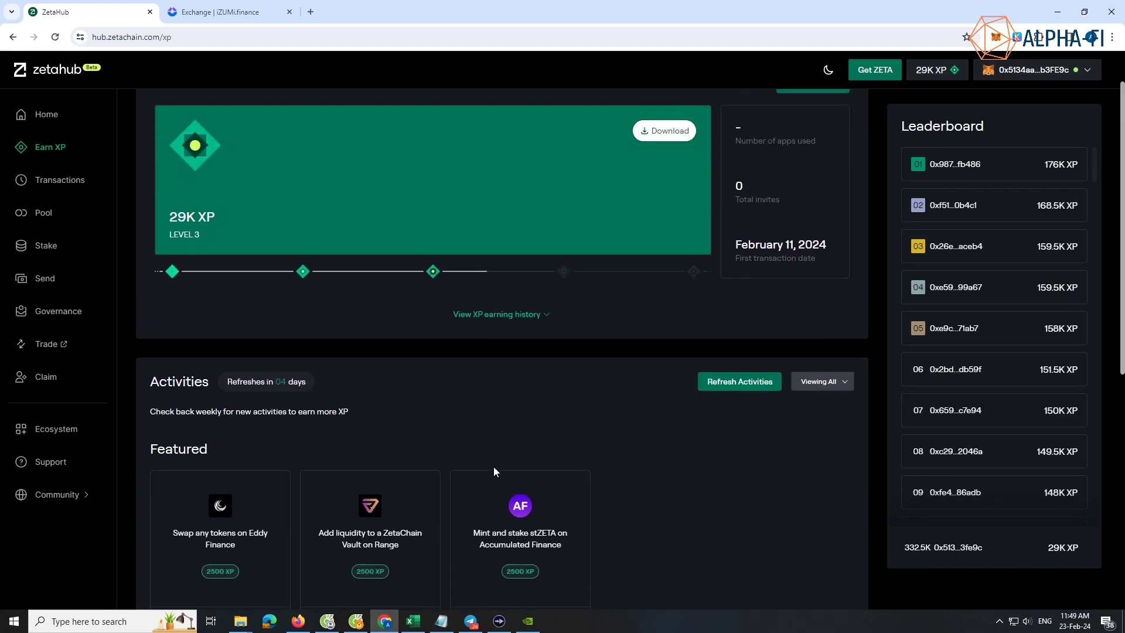
pyautogui.scroll(-4, 491, 469)
pyautogui.scroll(-2, 510, 468)
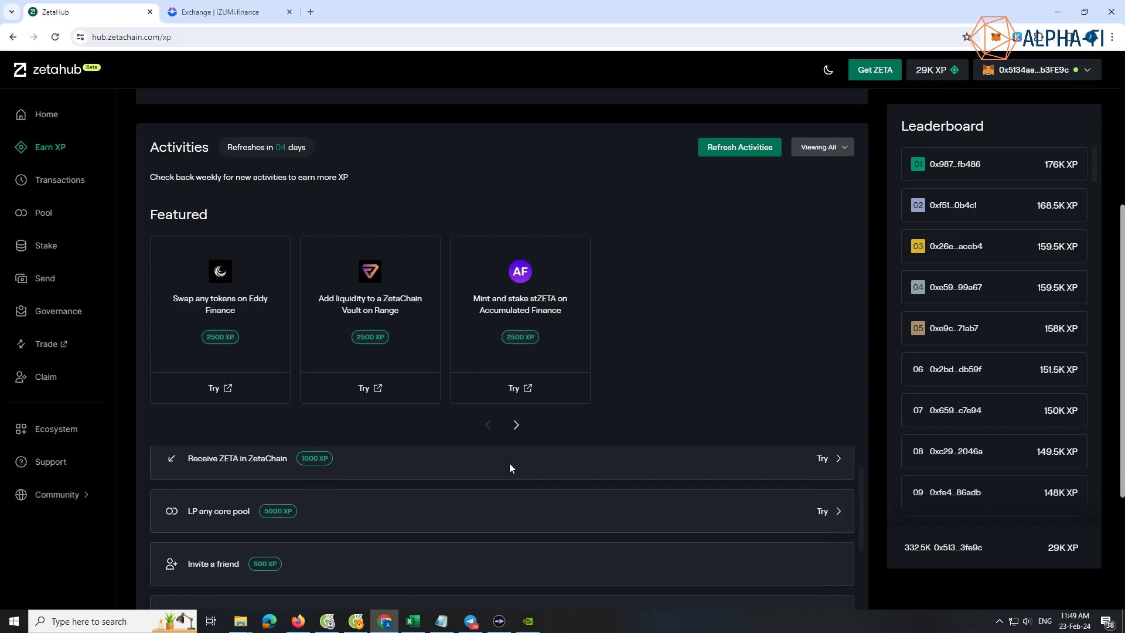
pyautogui.scroll(-2, 880, 439)
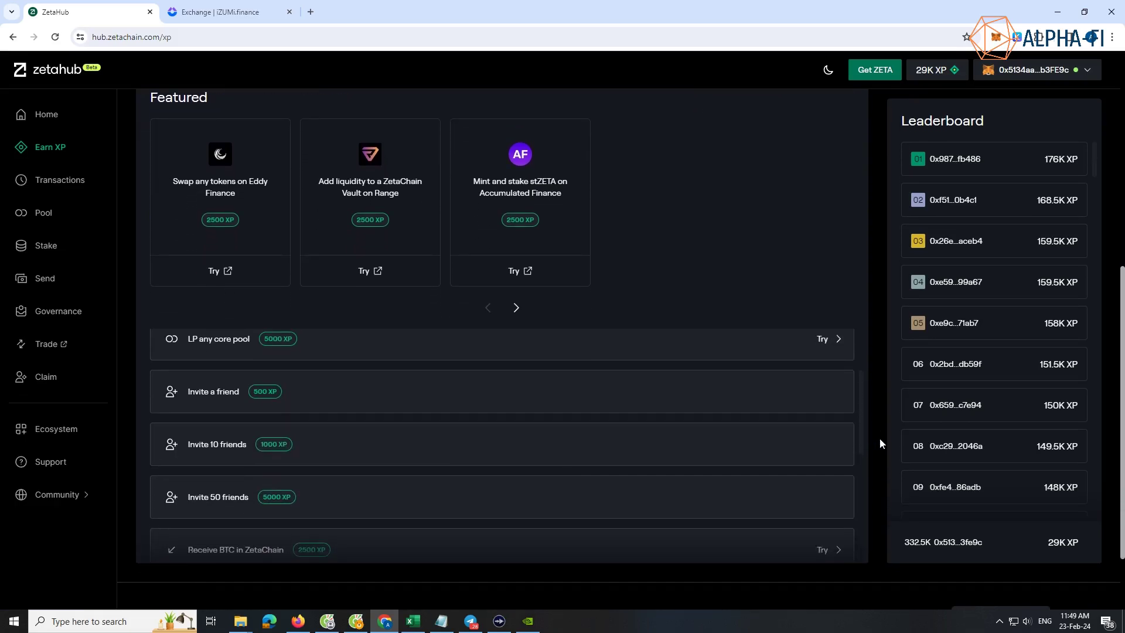
pyautogui.scroll(-3, 829, 444)
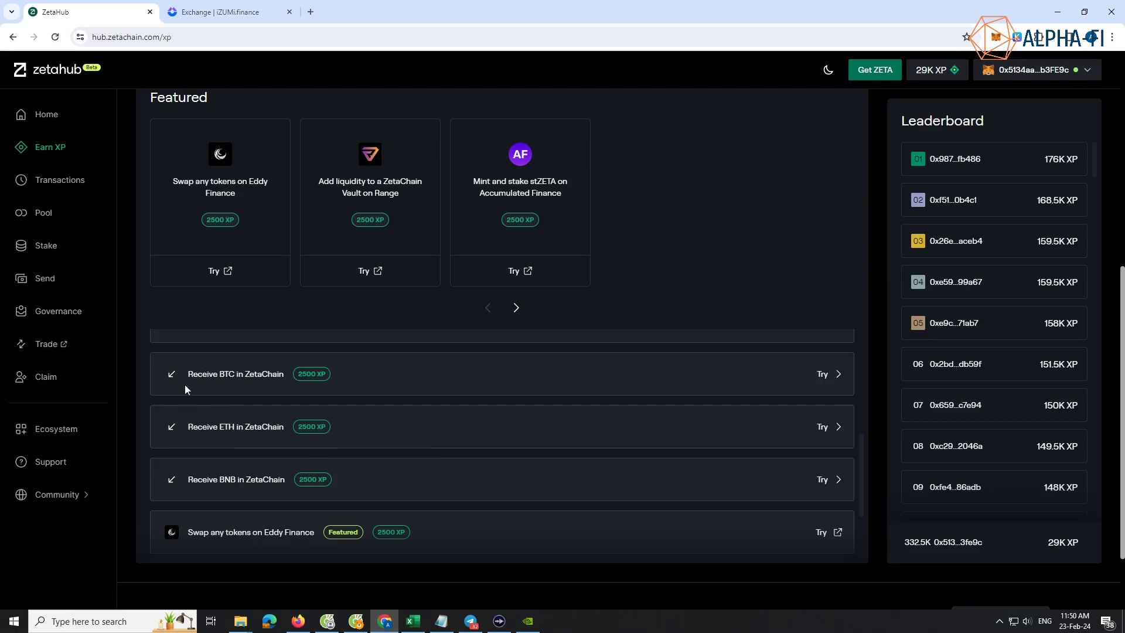
pyautogui.scroll(3, 375, 463)
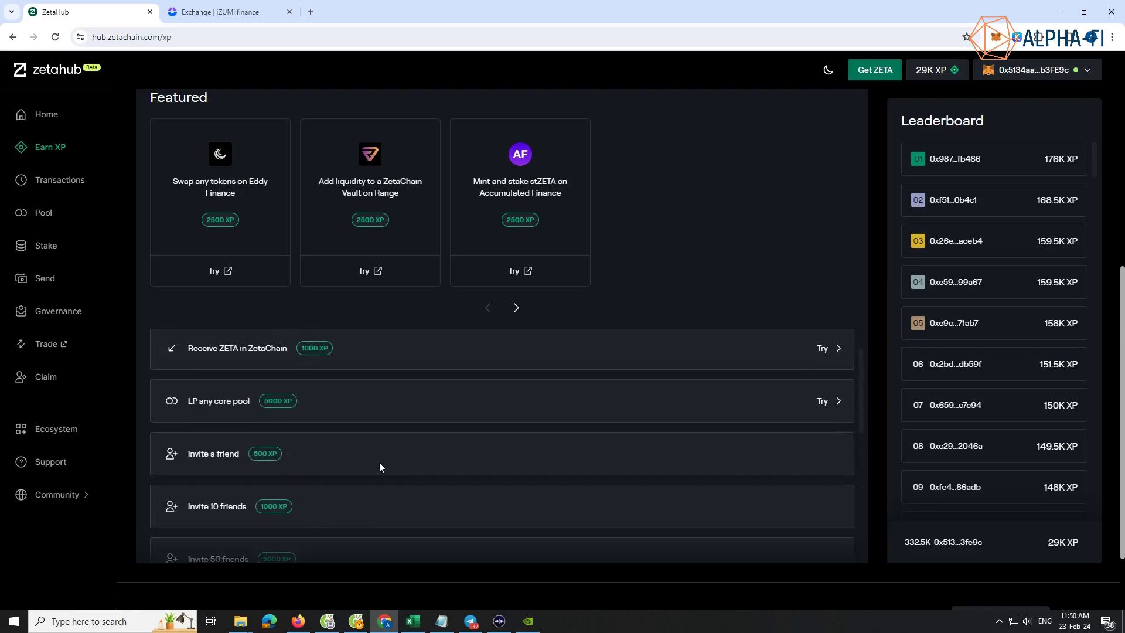
pyautogui.scroll(-3, 378, 467)
pyautogui.scroll(1, 346, 472)
pyautogui.scroll(-1, 293, 477)
pyautogui.scroll(-1, 252, 431)
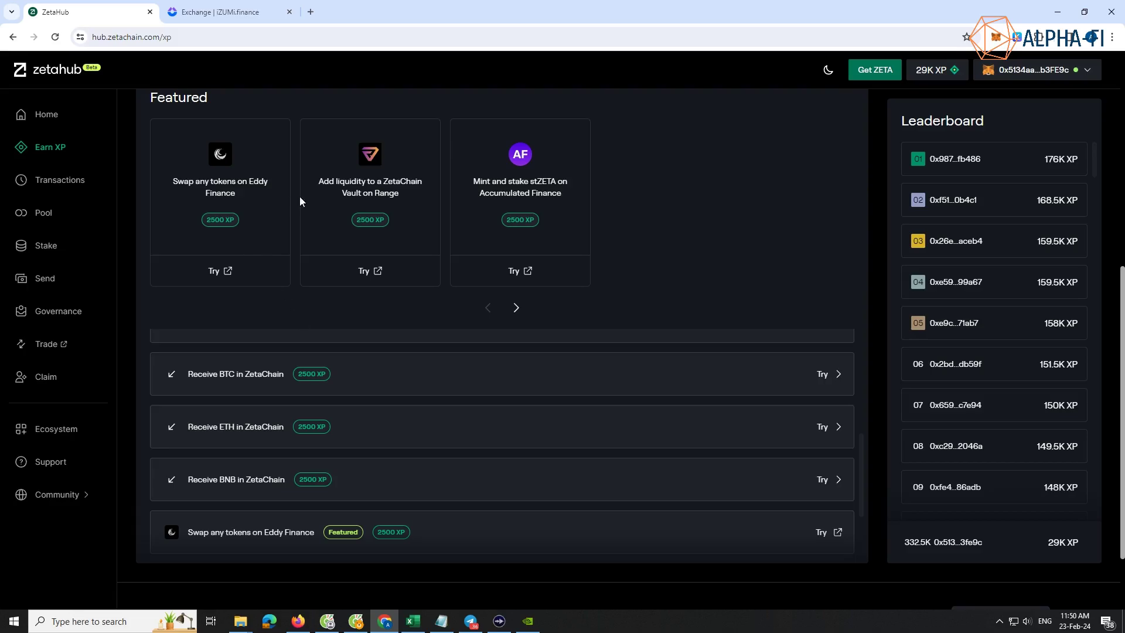
# - From the iZUMi order history, open the WZETA/BTC.BTC swap in the explorer and copy the BTC.BTC token contract address
pyautogui.click(236, 13)
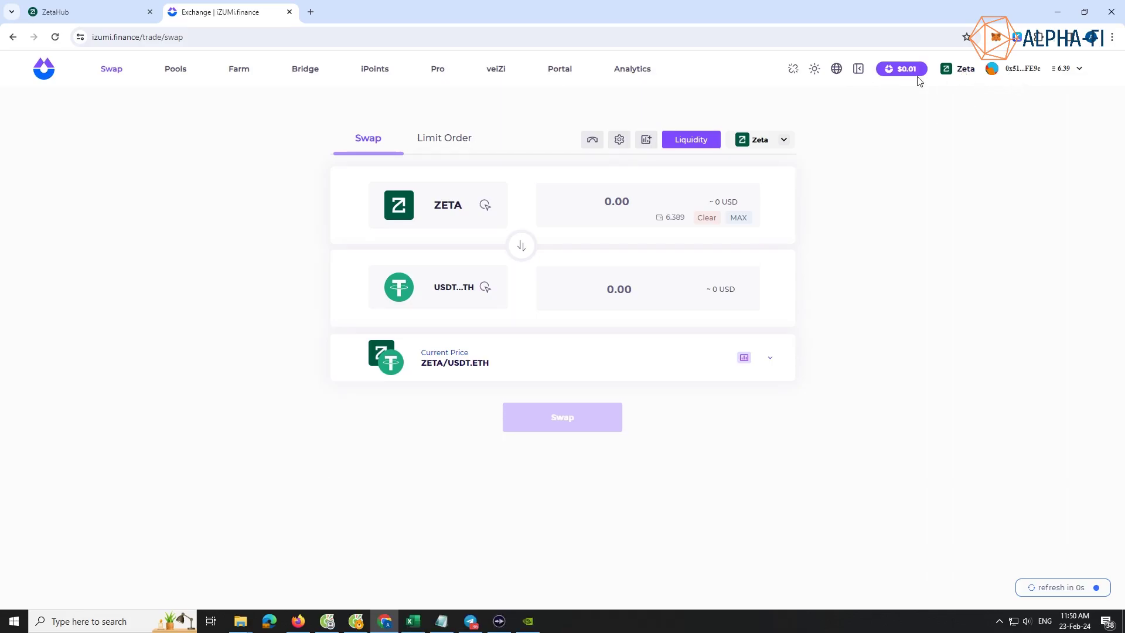
pyautogui.click(1018, 72)
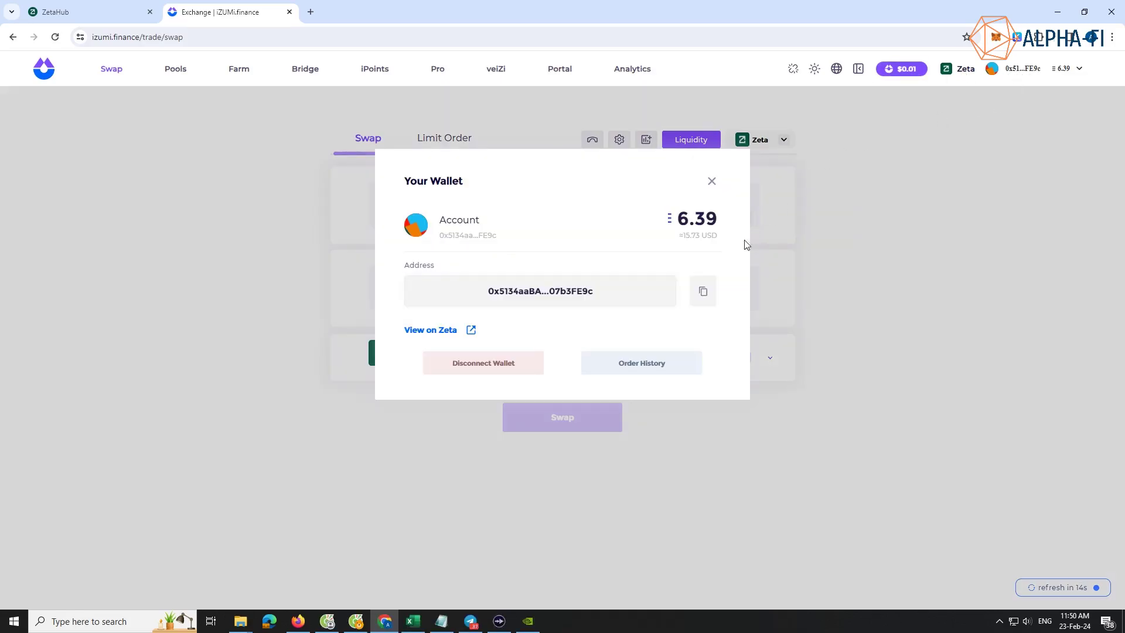
pyautogui.click(674, 367)
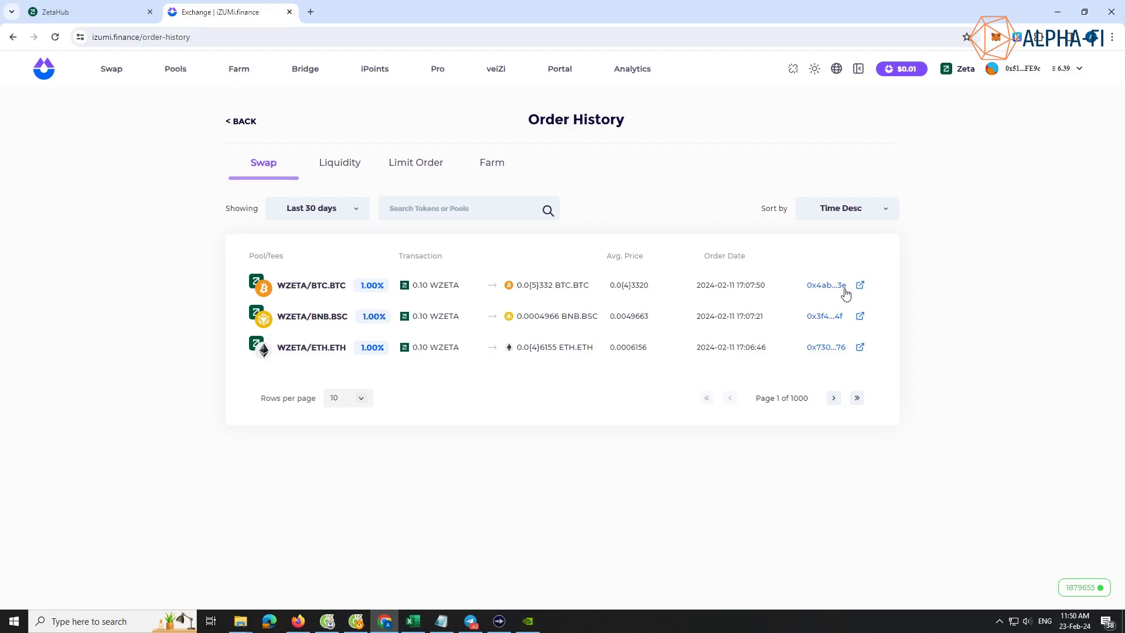
pyautogui.click(842, 288)
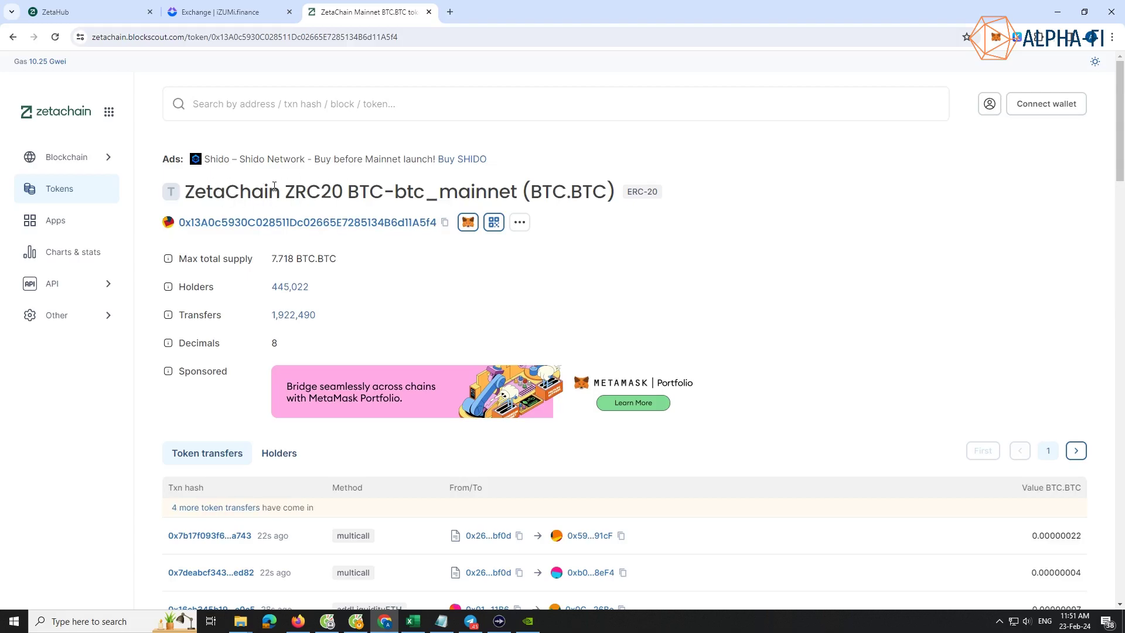
pyautogui.click(445, 224)
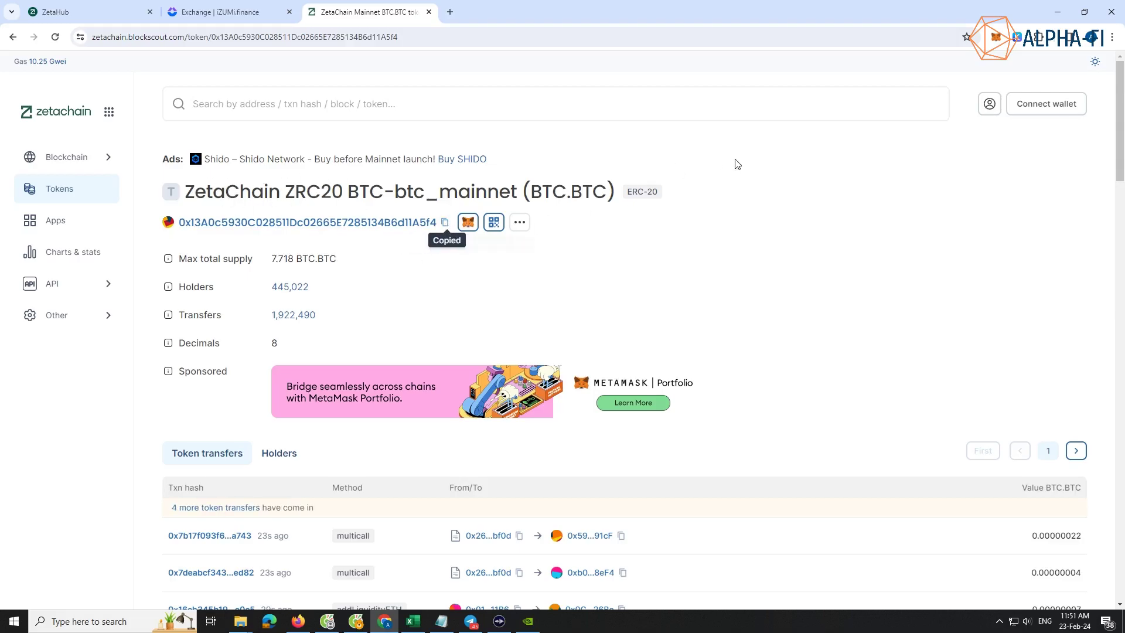
# - Import the BTC.BTC token into the MetaMask wallet using the copied contract address
pyautogui.click(995, 38)
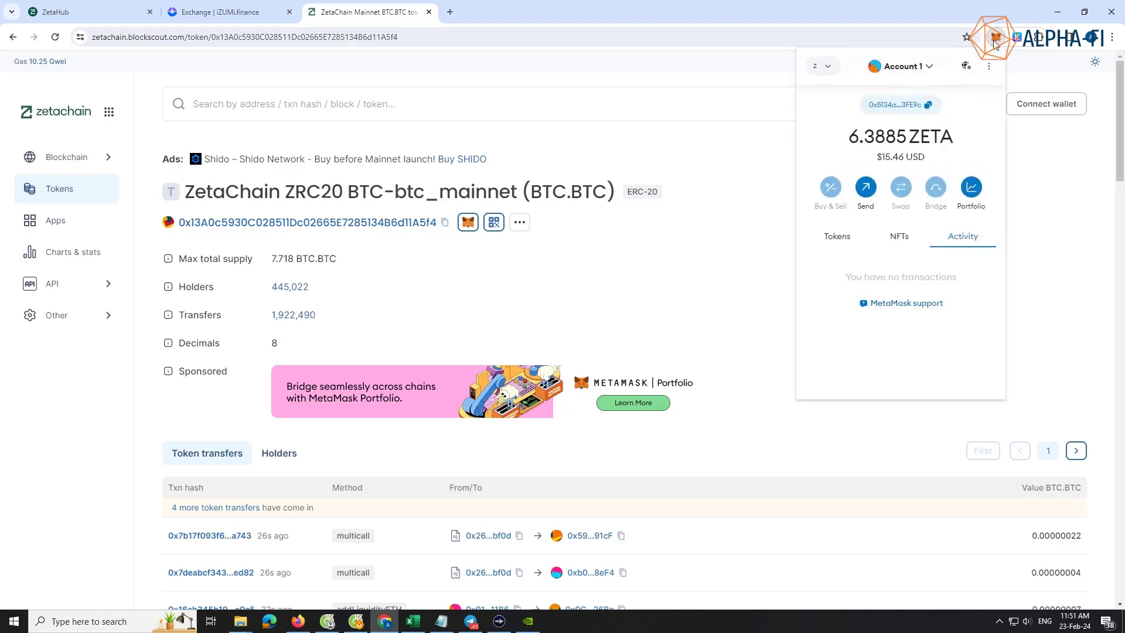
pyautogui.click(849, 241)
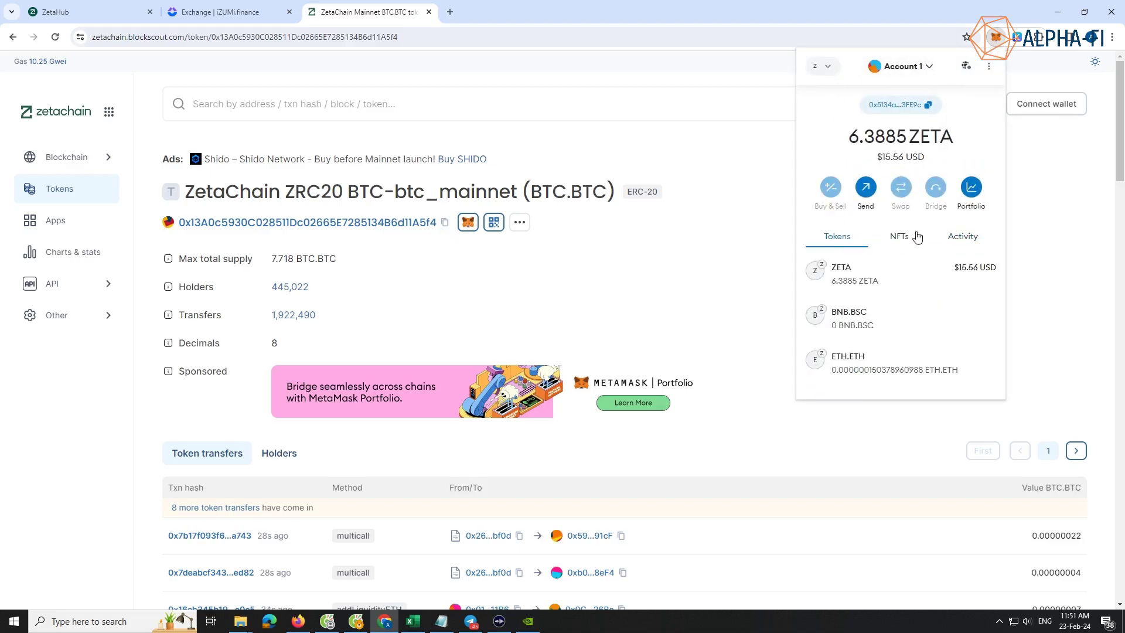
pyautogui.scroll(-2, 912, 269)
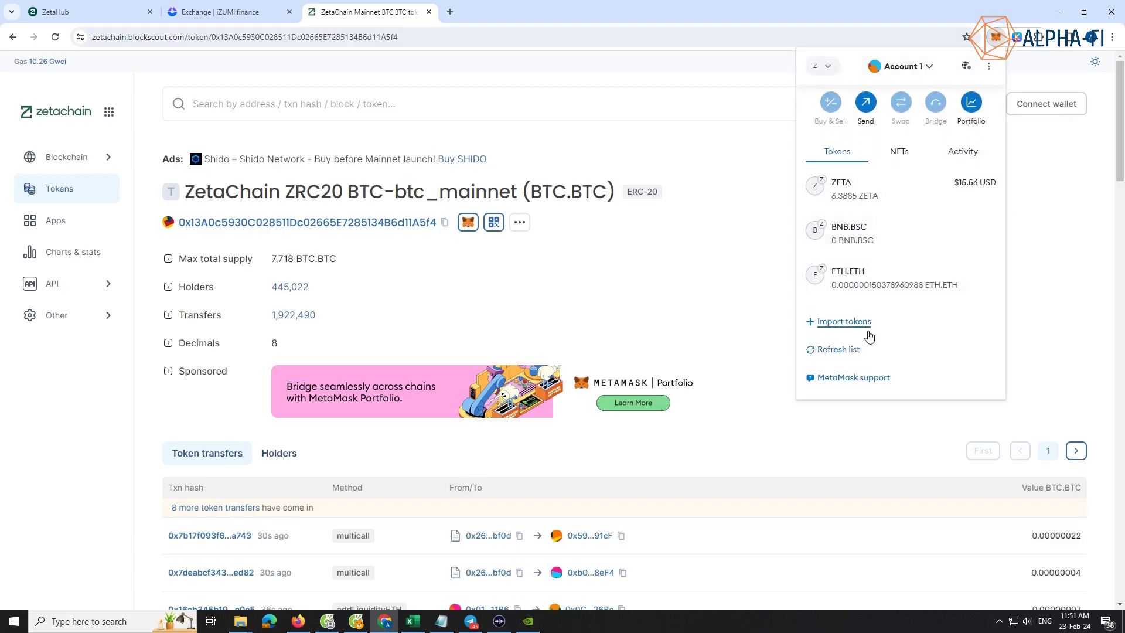
pyautogui.scroll(1, 914, 310)
pyautogui.scroll(1, 896, 319)
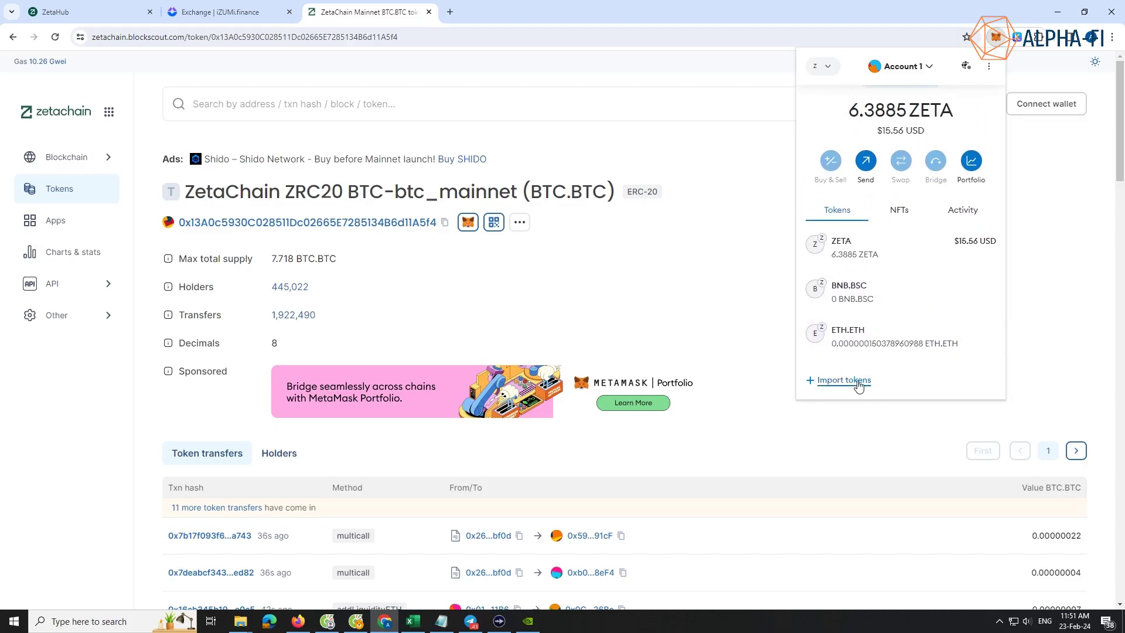
pyautogui.click(858, 383)
pyautogui.click(873, 249)
pyautogui.hotkey('ctrl', 'v')
pyautogui.click(878, 303)
pyautogui.scroll(-1, 929, 321)
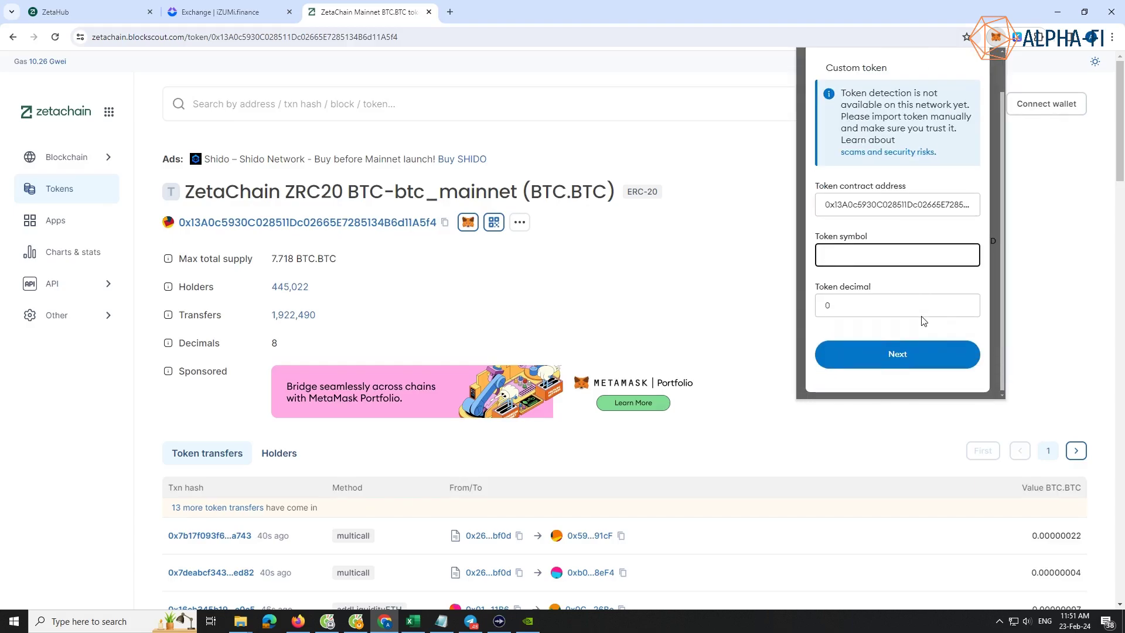
pyautogui.click(919, 352)
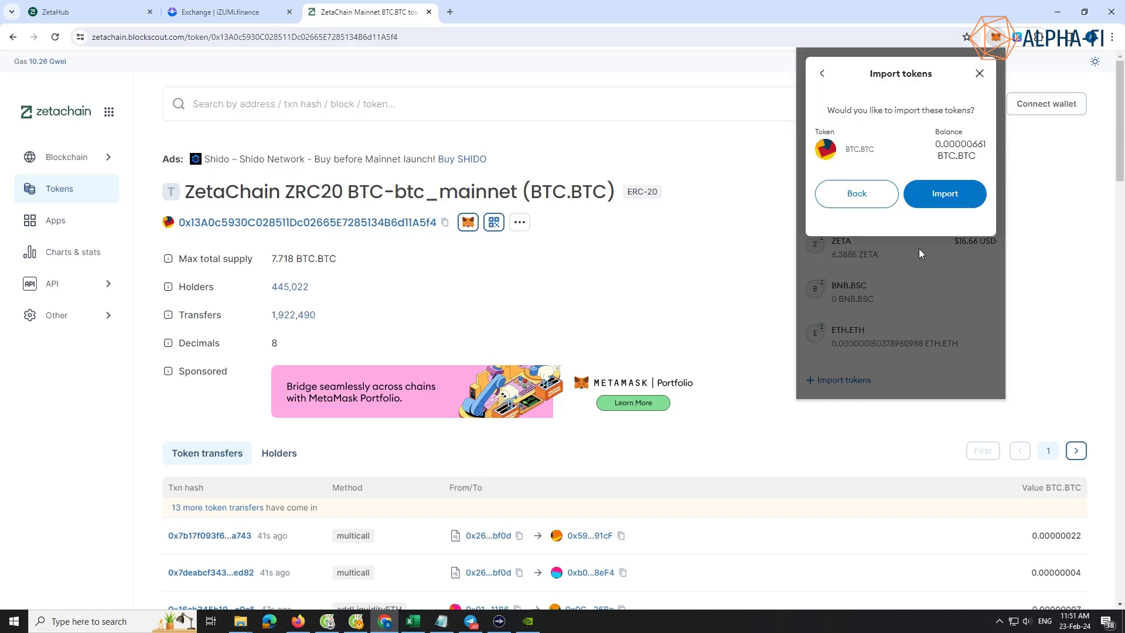
pyautogui.click(945, 194)
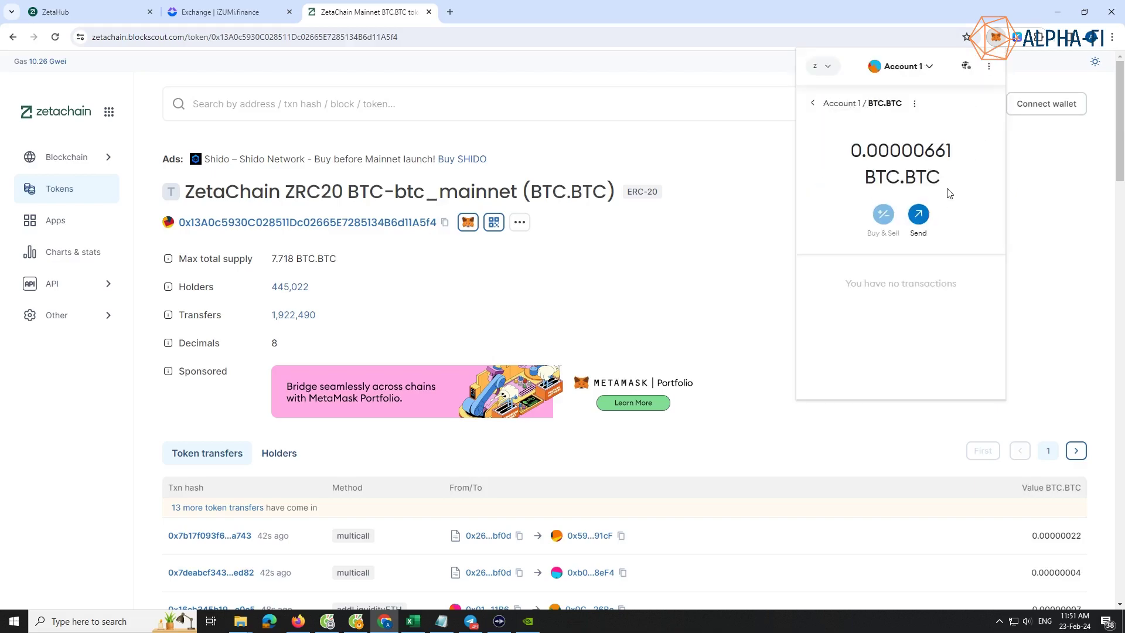
# - Go back to the MetaMask token list and check the BNB.BSC, ETH.ETH and BTC.BTC entries
pyautogui.click(814, 105)
pyautogui.scroll(-2, 896, 276)
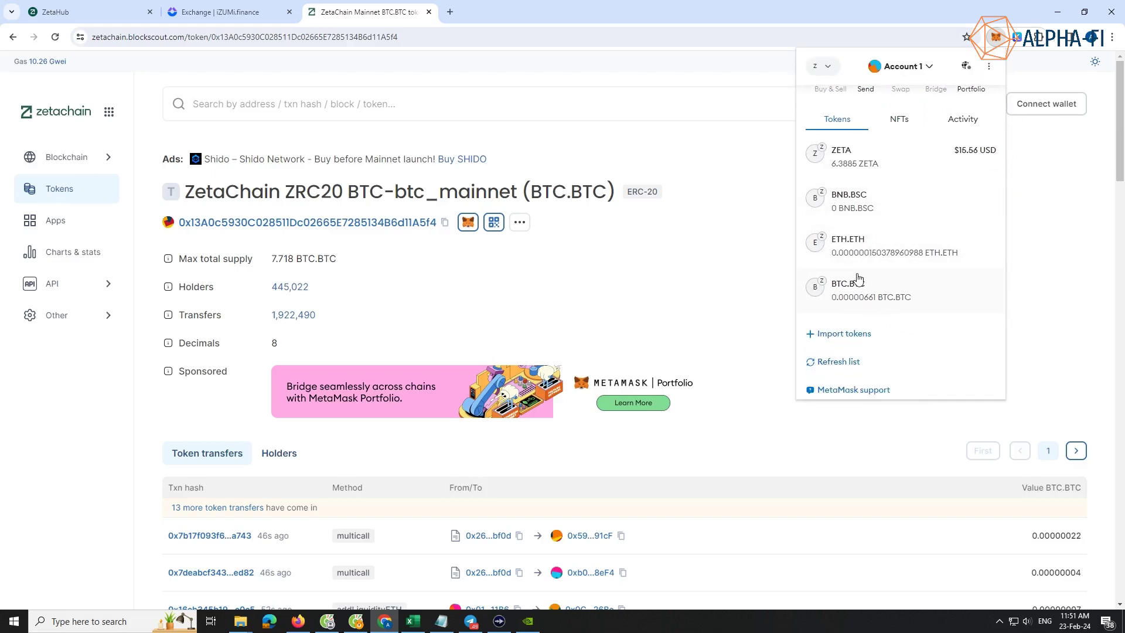
pyautogui.scroll(2, 865, 280)
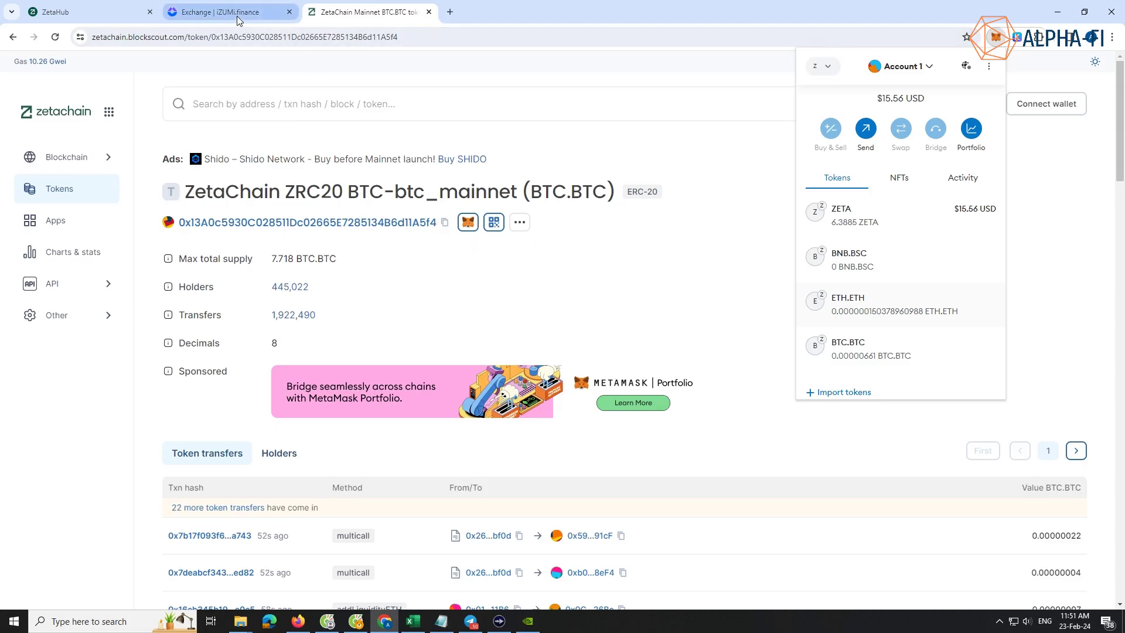
# - Check the iZUMi order history again, close the block explorer page and return to ZetaHub
pyautogui.click(220, 12)
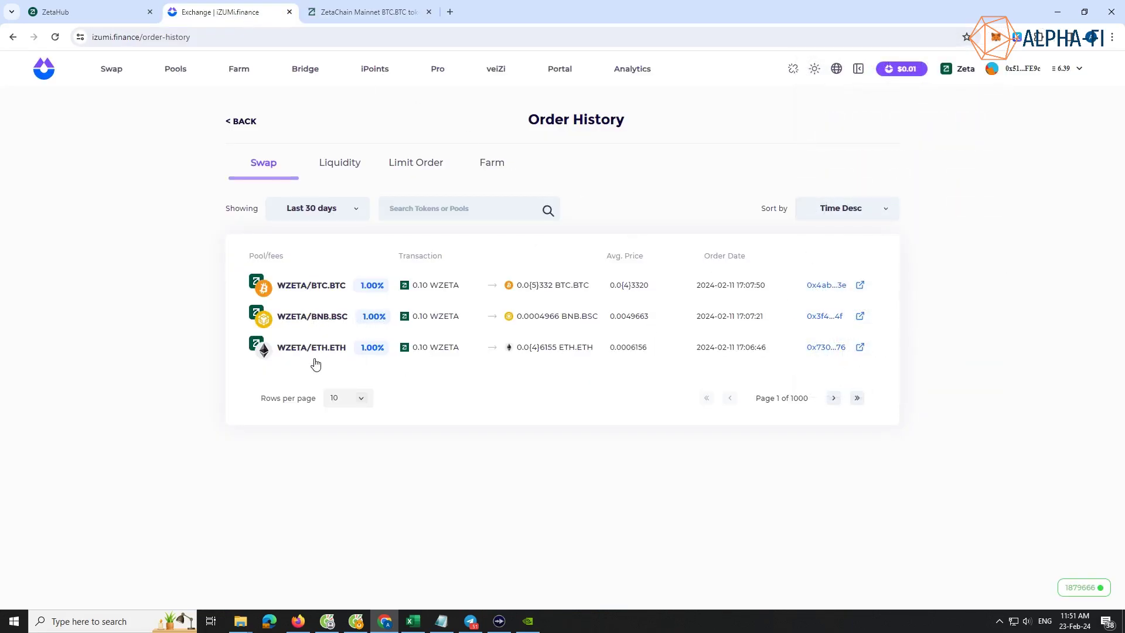
pyautogui.click(428, 12)
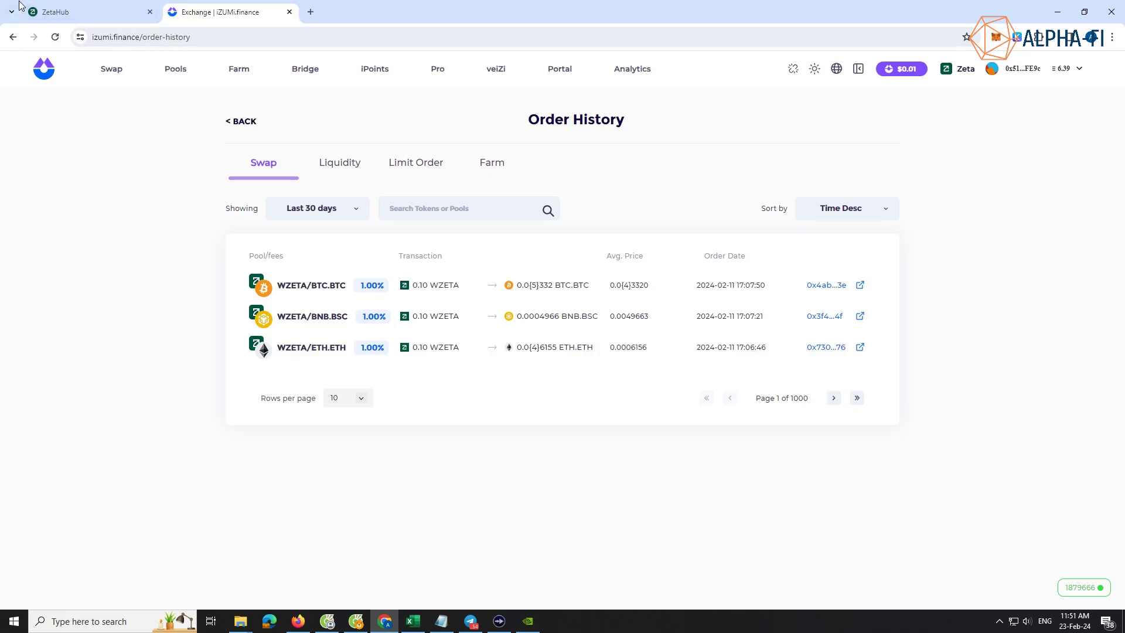
pyautogui.click(129, 14)
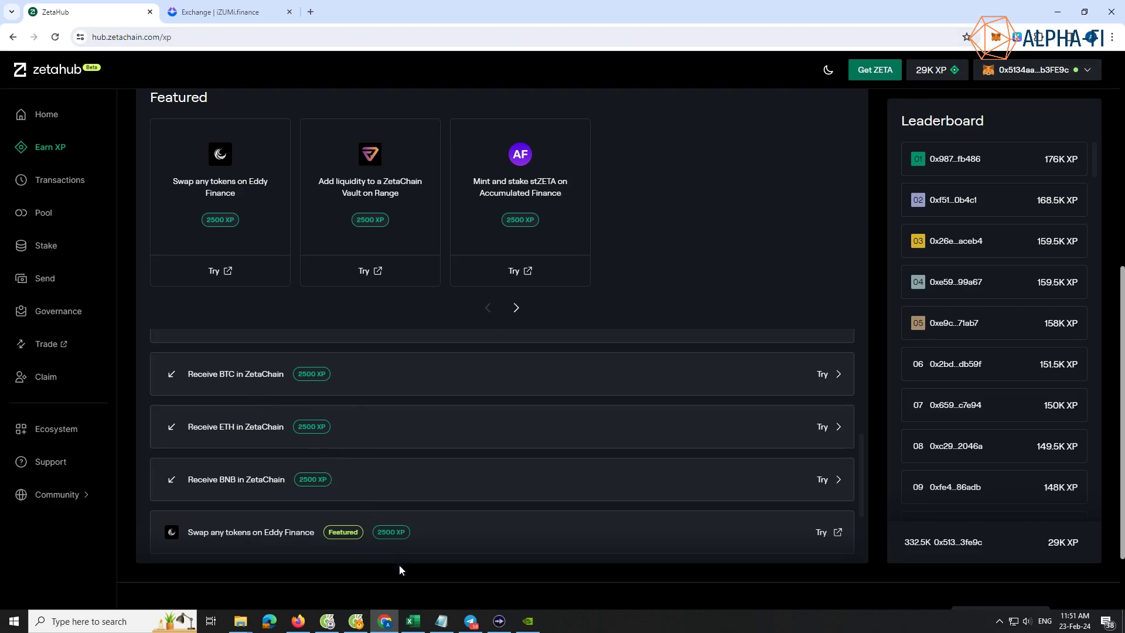
# - Switch to the Cốc Cốc browser, review the second account's ZetaHub receive activities and open its MetaMask wallet
pyautogui.click(327, 621)
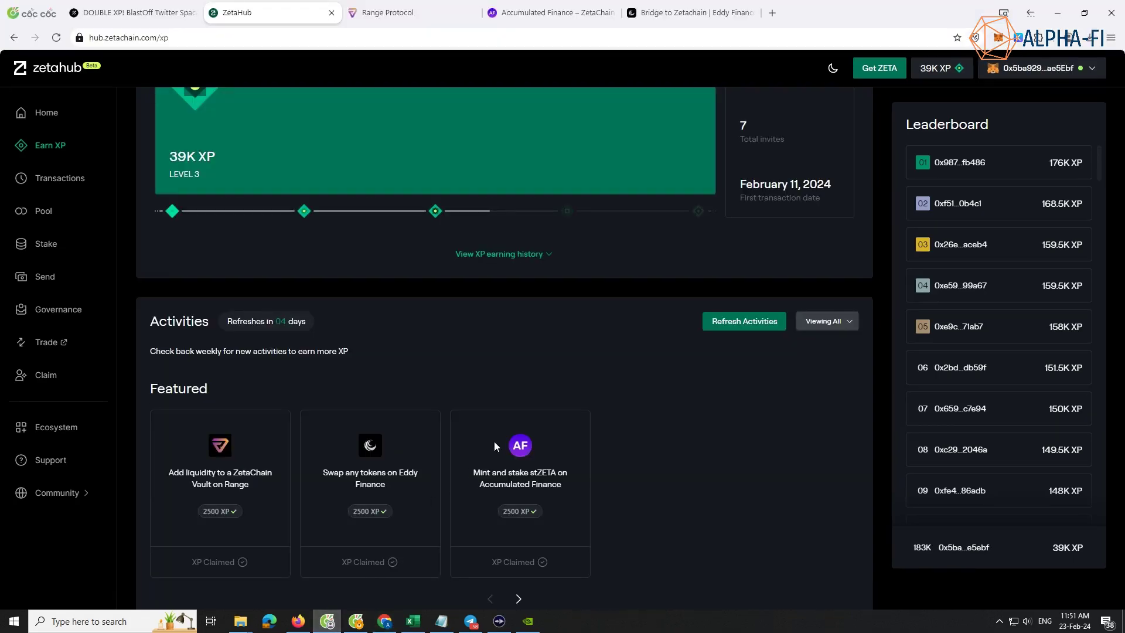
pyautogui.scroll(-5, 496, 442)
pyautogui.scroll(-5, 334, 429)
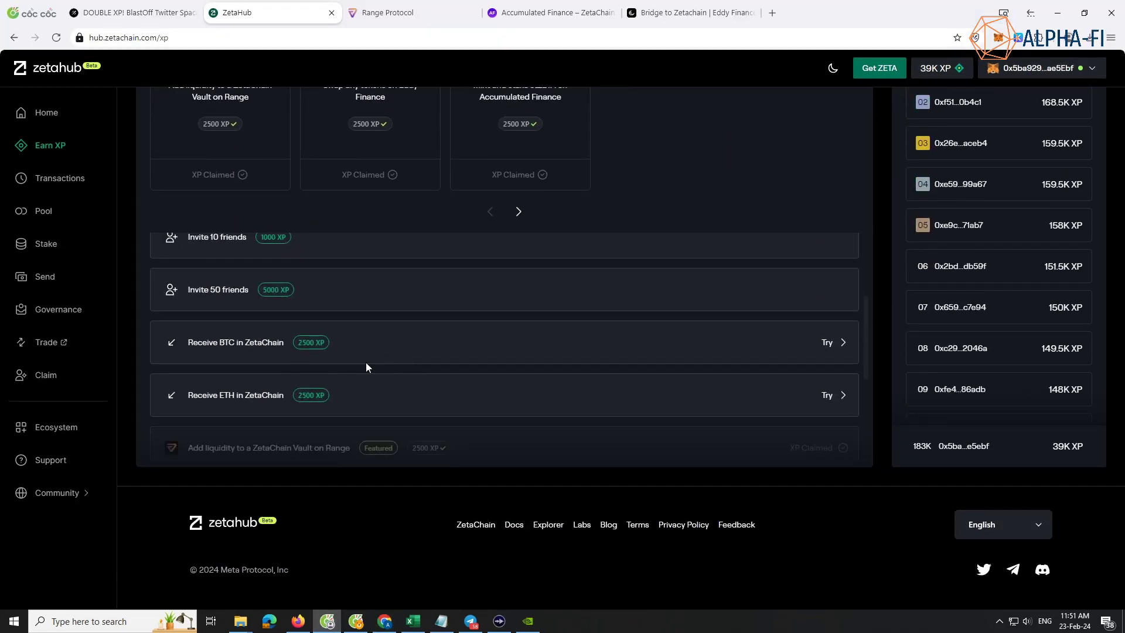
pyautogui.scroll(1, 228, 342)
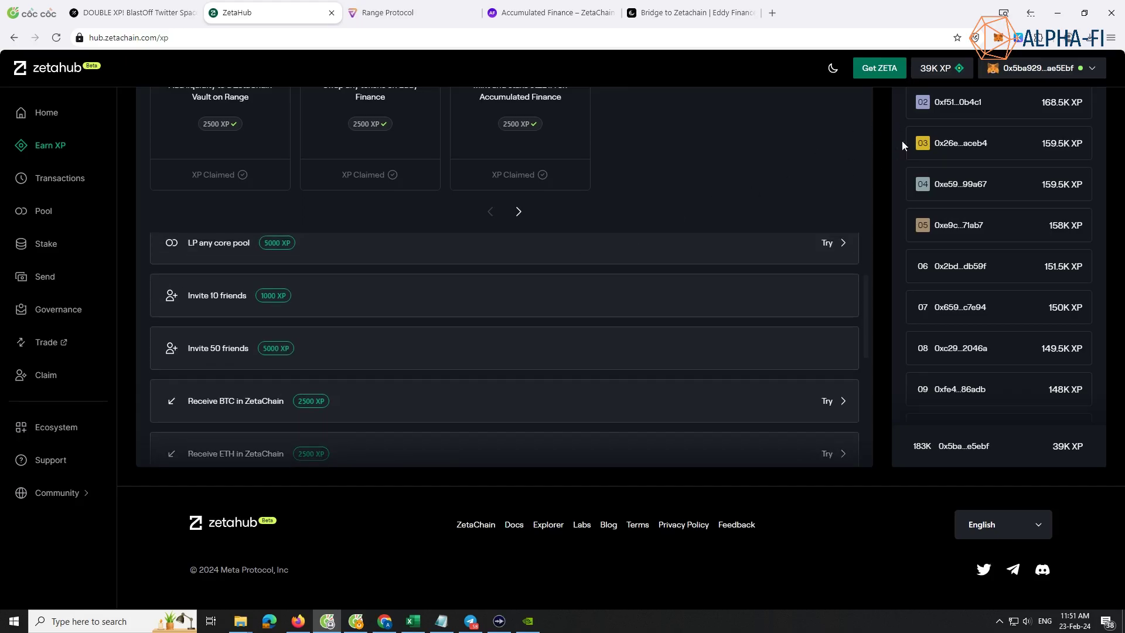
pyautogui.click(998, 38)
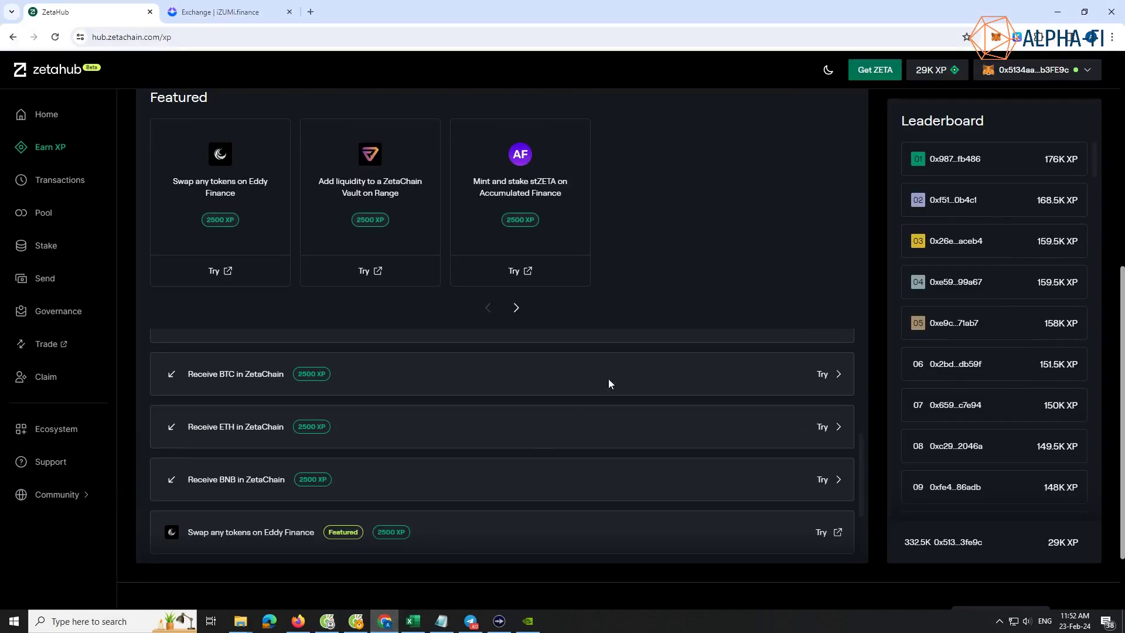
# - Switch to Chrome and start a BTC.BTC transfer from MetaMask Account 1 to the second account's wallet address
pyautogui.click(387, 620)
pyautogui.click(998, 39)
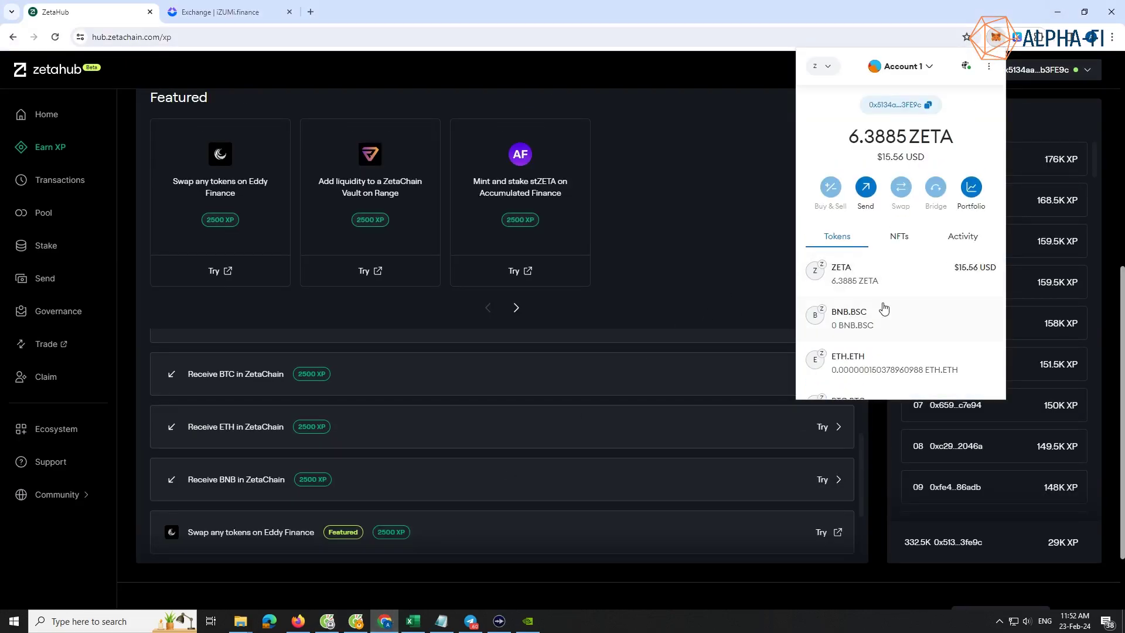
pyautogui.scroll(-2, 884, 309)
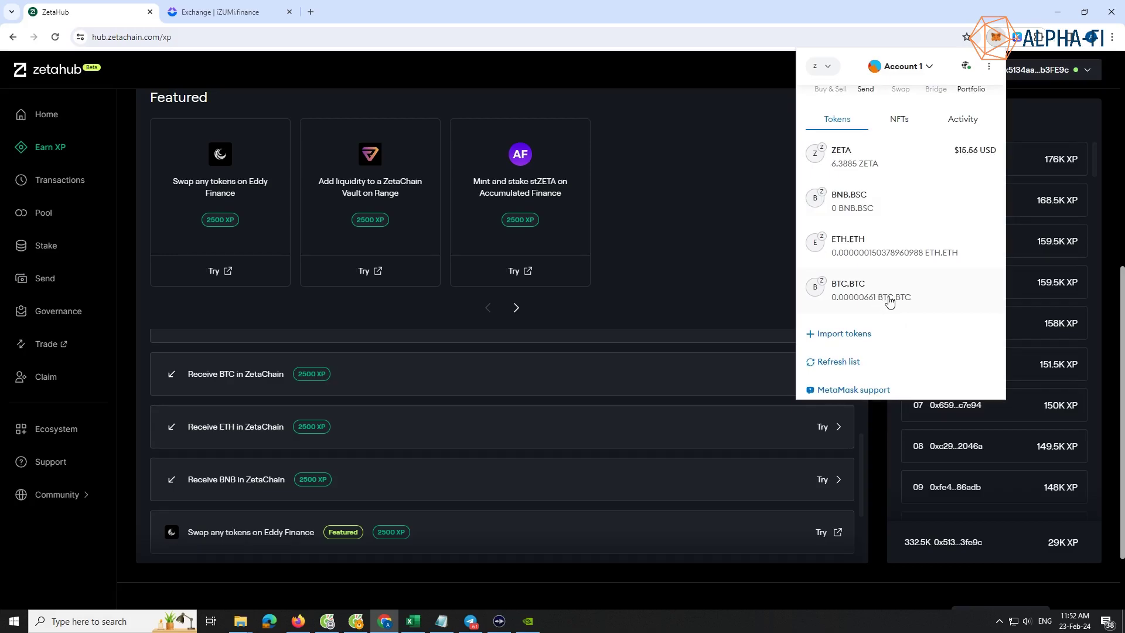
pyautogui.click(890, 299)
pyautogui.click(919, 212)
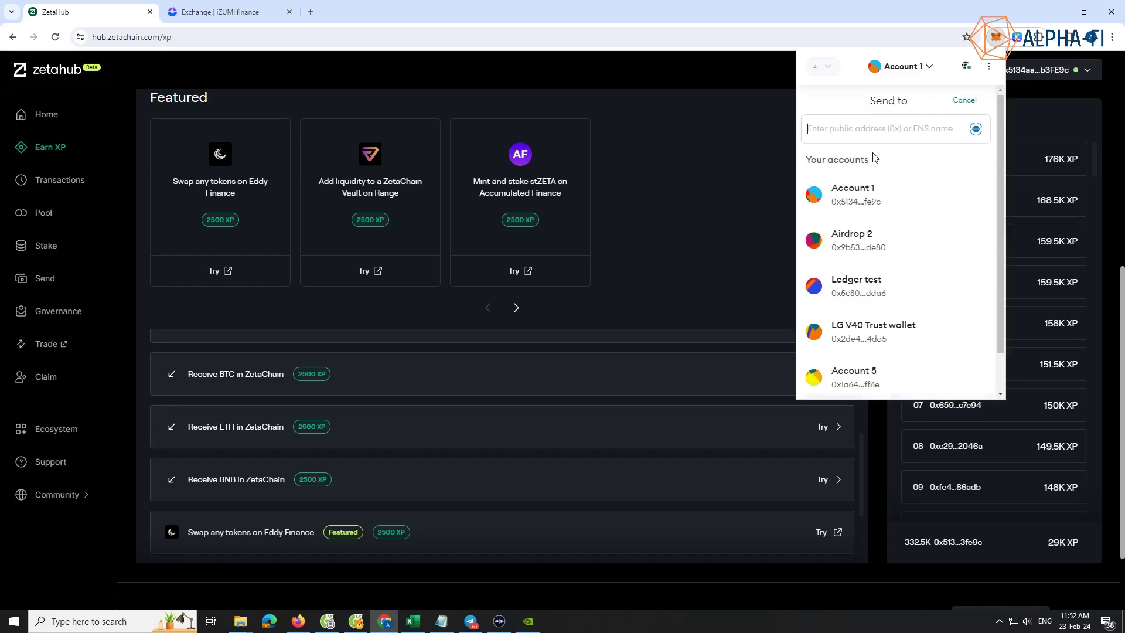
pyautogui.click(905, 205)
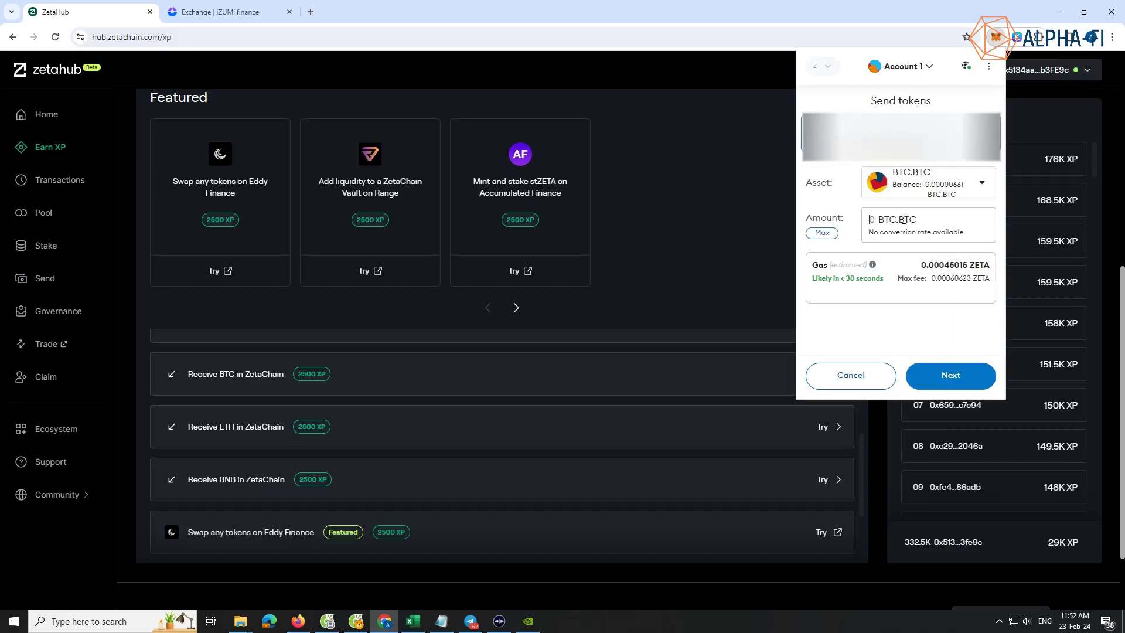
# - Set the BTC.BTC amount to the maximum, confirm the transfer and close the wallet
pyautogui.click(822, 233)
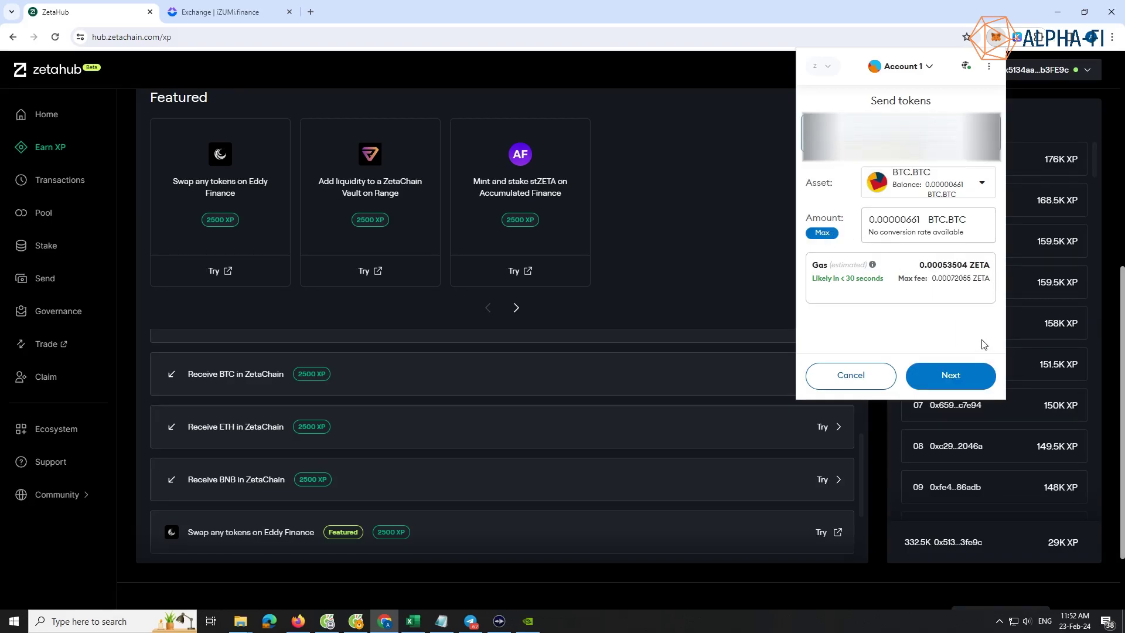
pyautogui.click(961, 387)
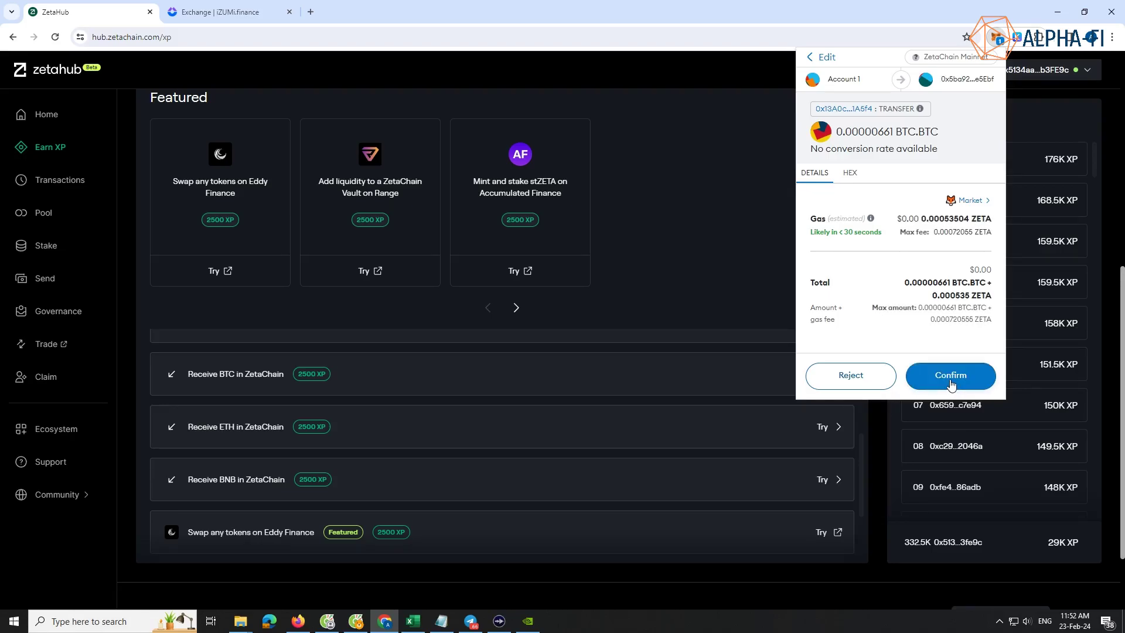
pyautogui.click(951, 378)
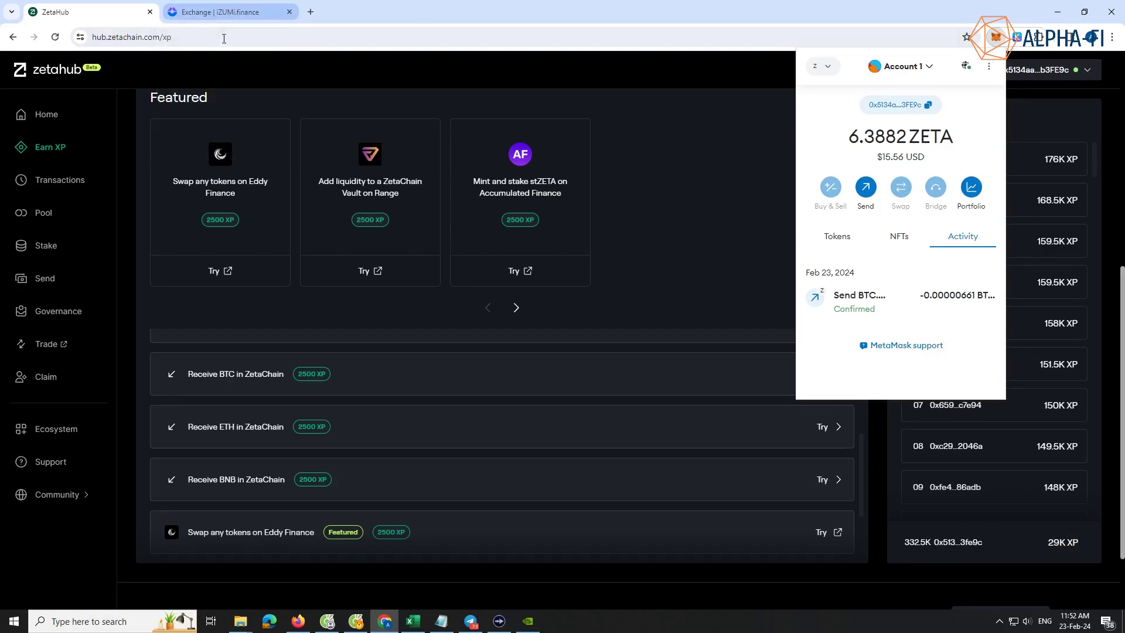
pyautogui.click(642, 93)
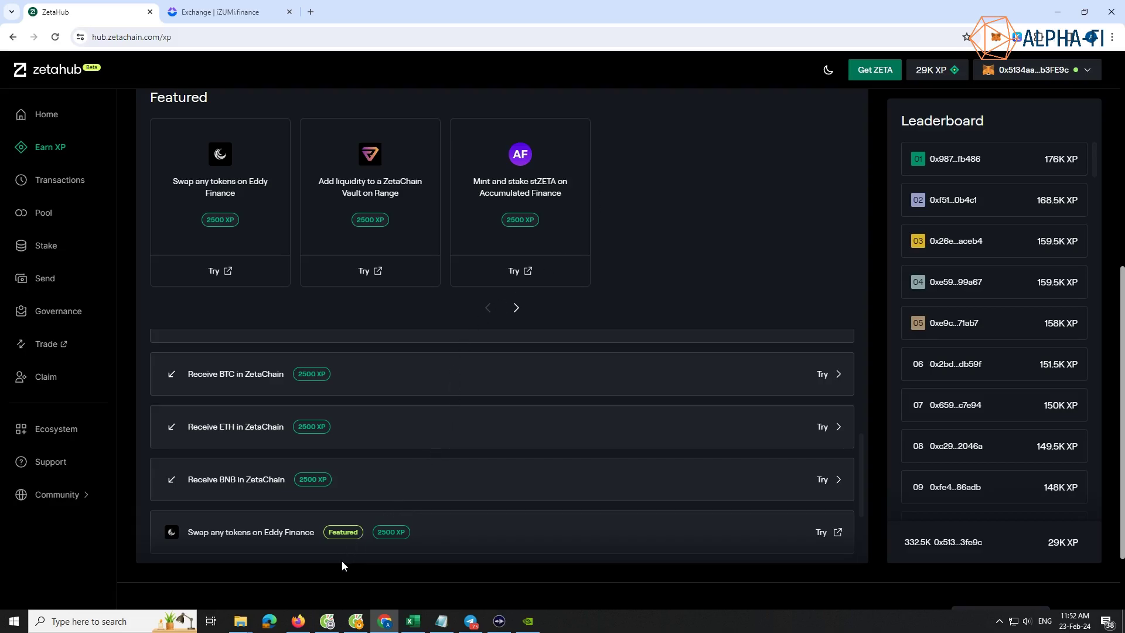
# - Switch to the Cốc Cốc browser and refresh the second account's ZetaHub activities
pyautogui.click(327, 620)
pyautogui.click(693, 141)
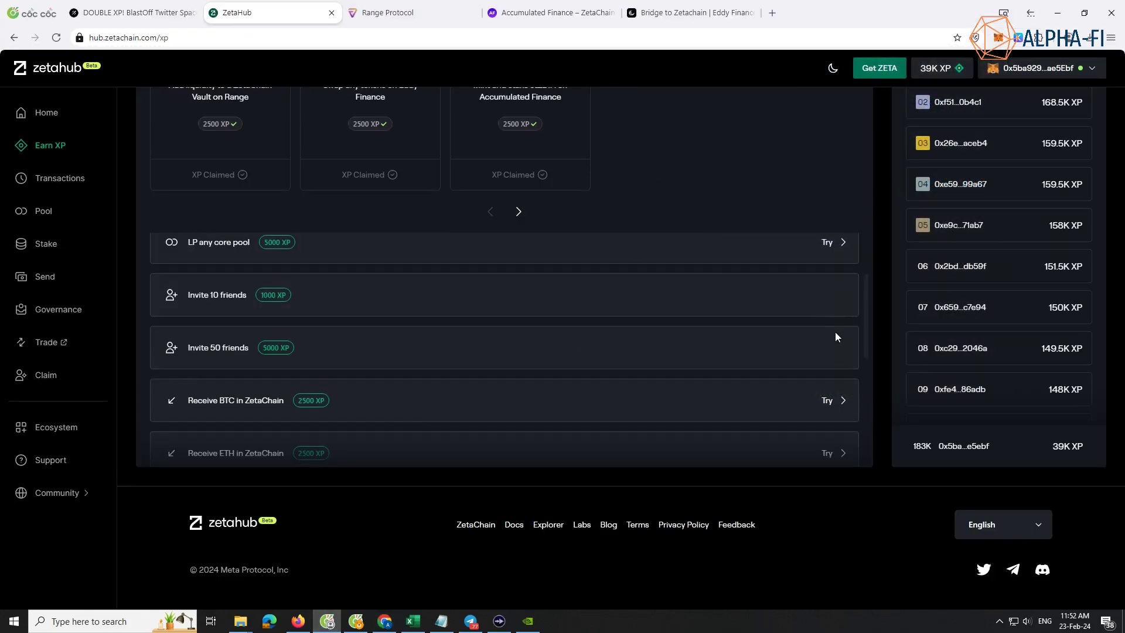
pyautogui.scroll(-1, 834, 331)
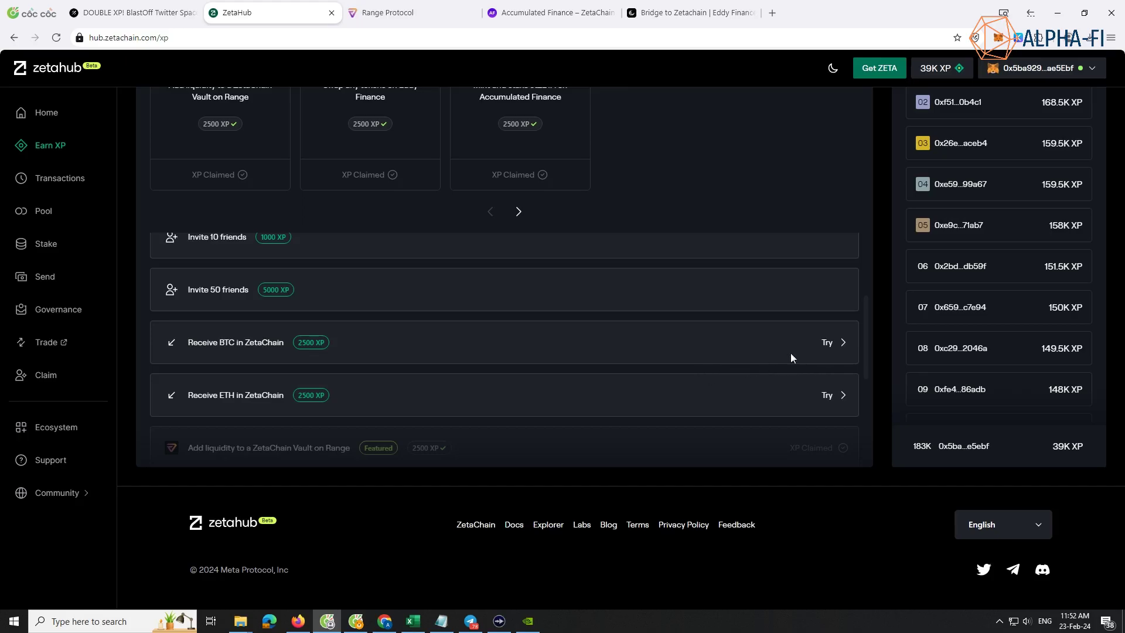
pyautogui.scroll(6, 793, 360)
pyautogui.click(763, 232)
pyautogui.scroll(-5, 771, 334)
pyautogui.scroll(-2, 772, 332)
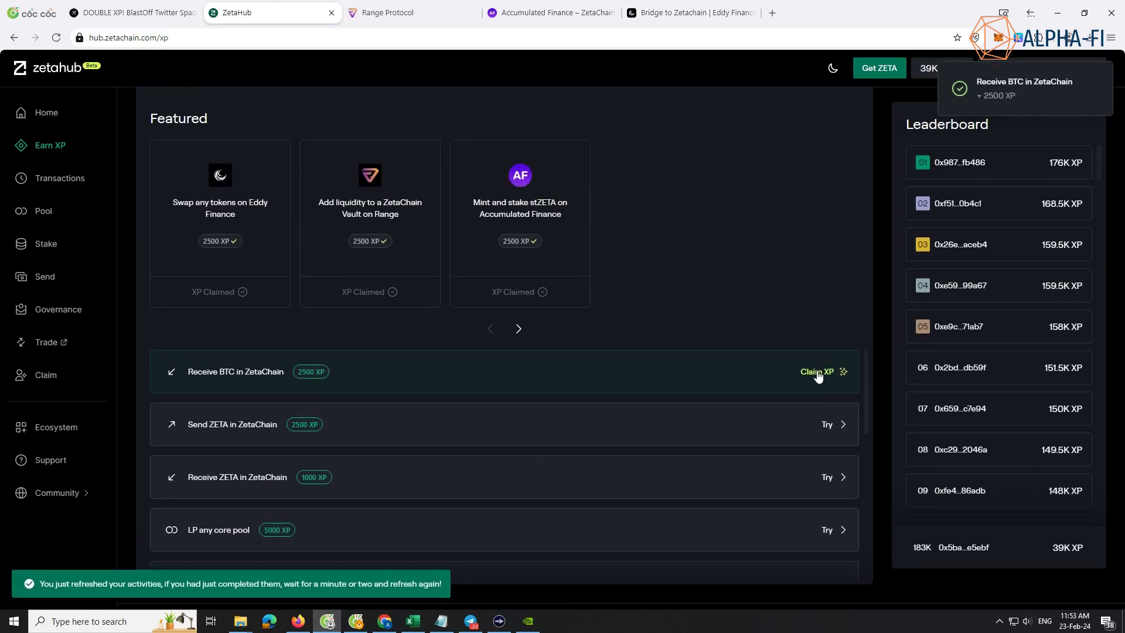
# - Claim the XP for Receive BTC in ZetaChain and sign the MetaMask signature request
pyautogui.click(818, 373)
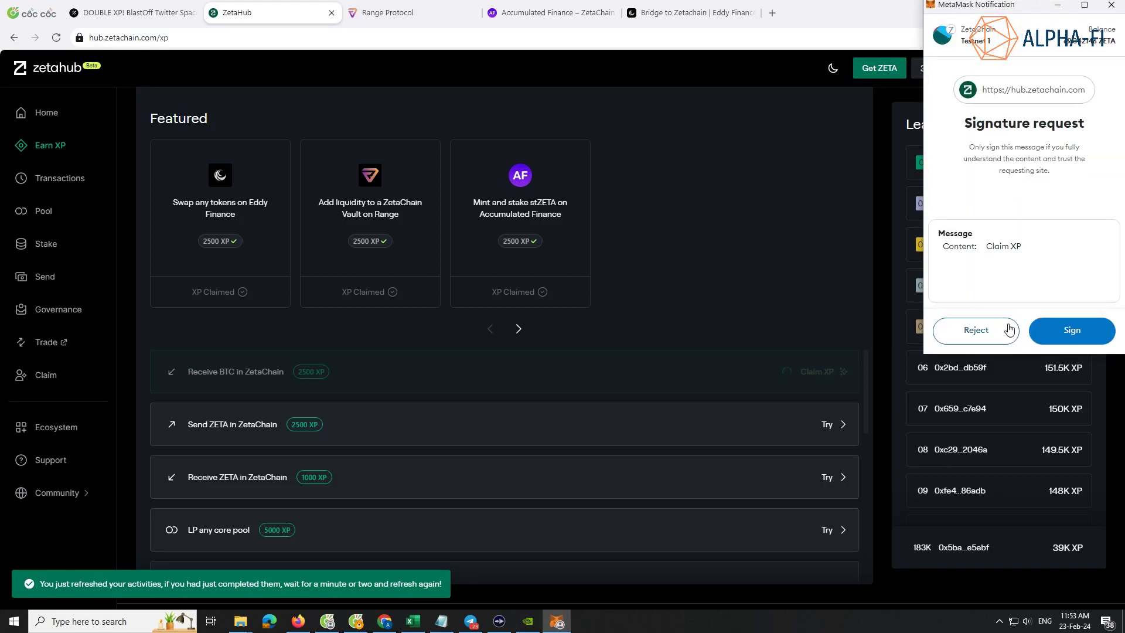
pyautogui.click(1072, 331)
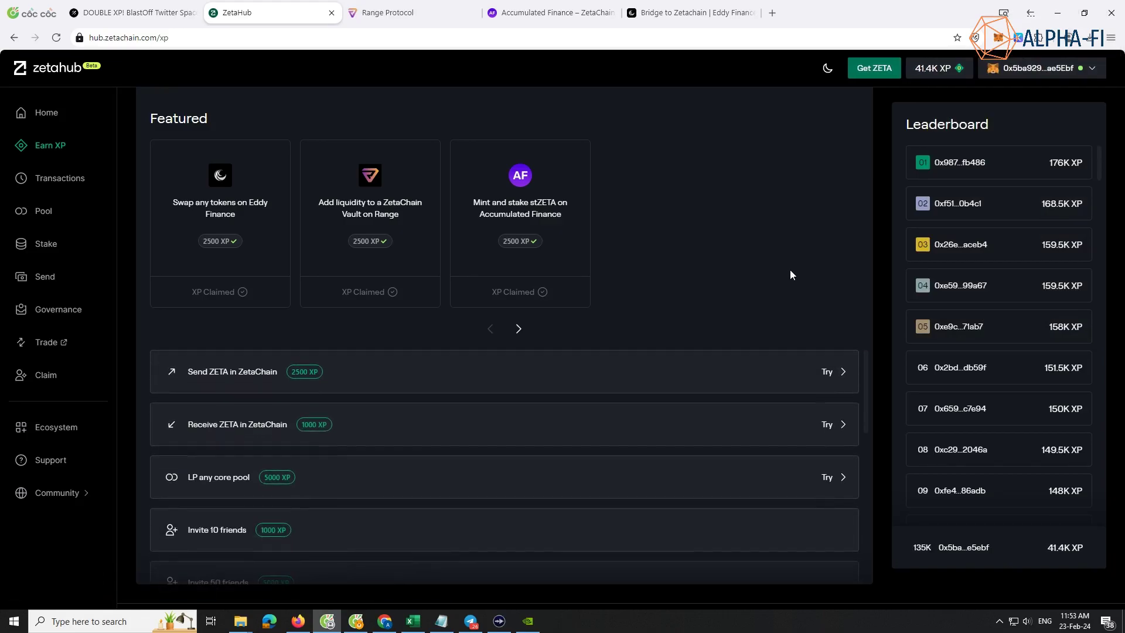
pyautogui.scroll(-2, 790, 274)
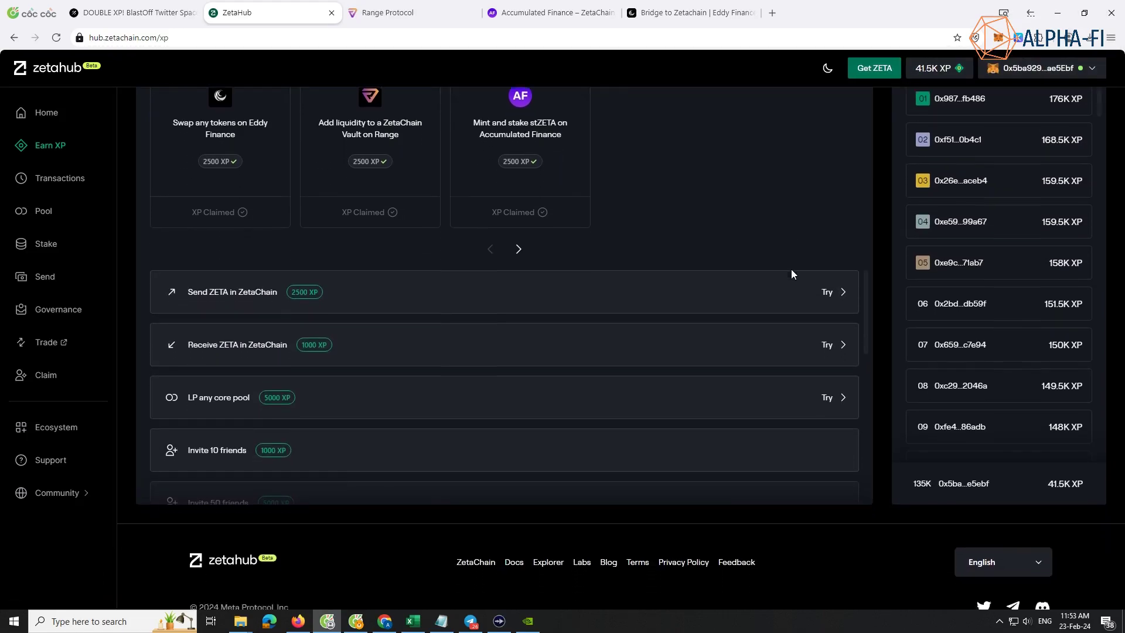
# - Switch to Chrome and proceed to Accumulated Finance from ZetaHub's featured Mint and stake stZETA activity
pyautogui.click(384, 621)
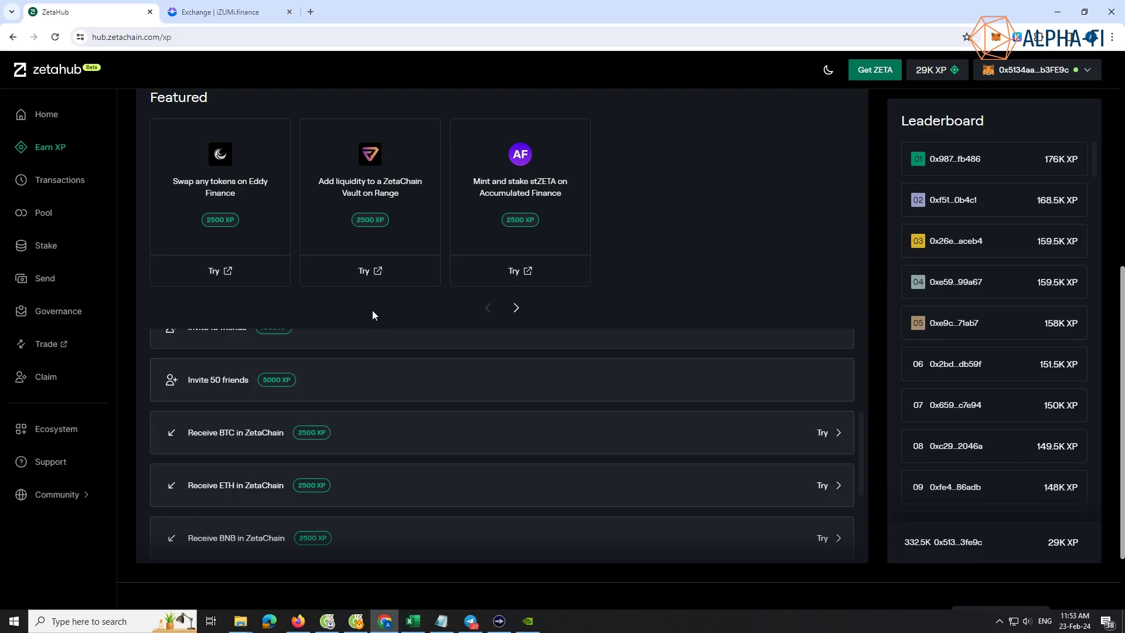
pyautogui.click(528, 272)
pyautogui.click(574, 460)
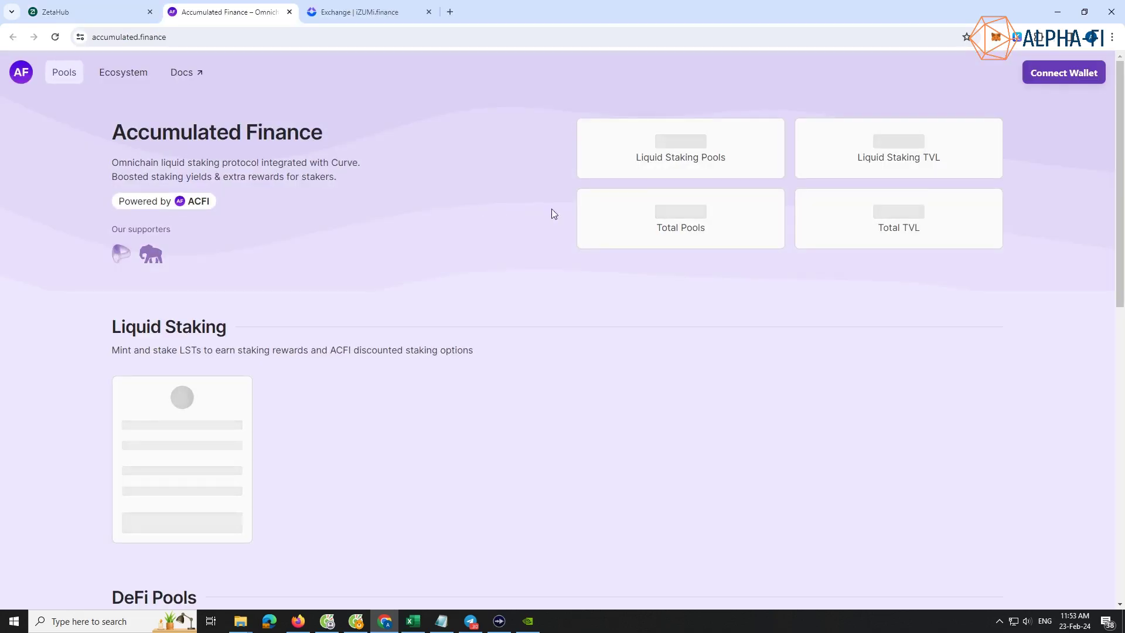
# - Connect MetaMask Account 1 to Accumulated Finance and approve the connection
pyautogui.click(1049, 78)
pyautogui.click(545, 325)
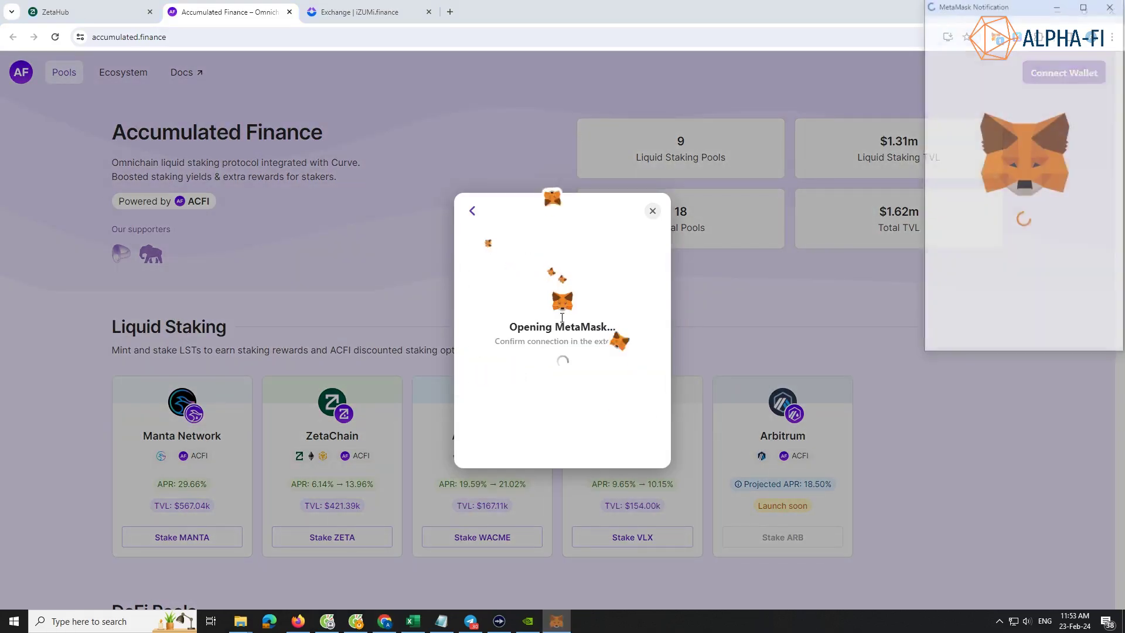
pyautogui.click(1072, 331)
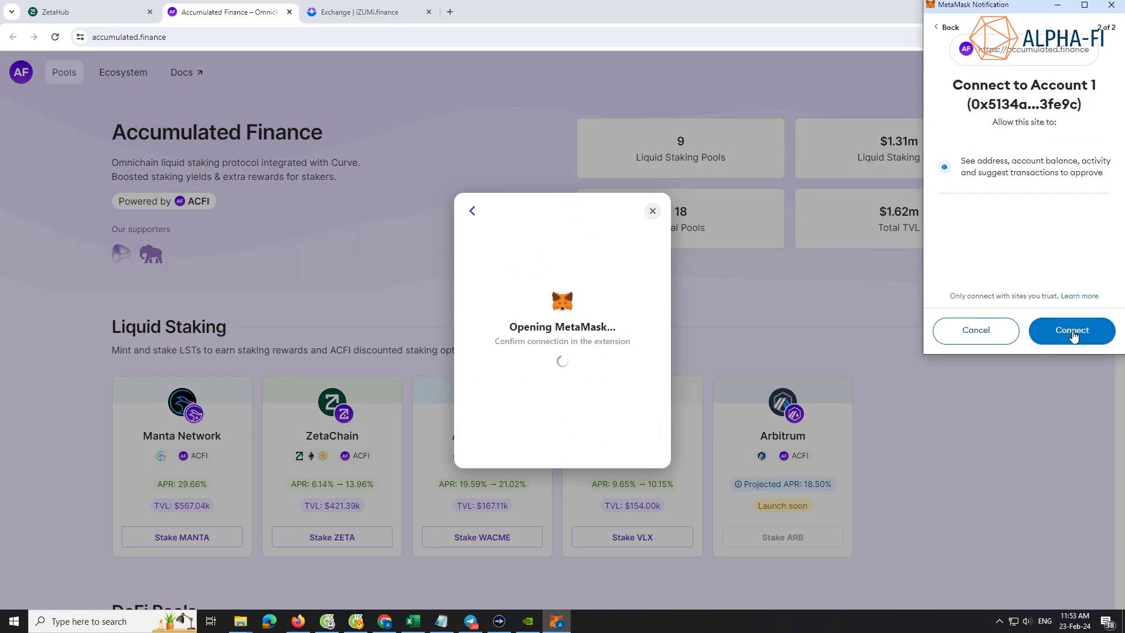
pyautogui.click(1072, 332)
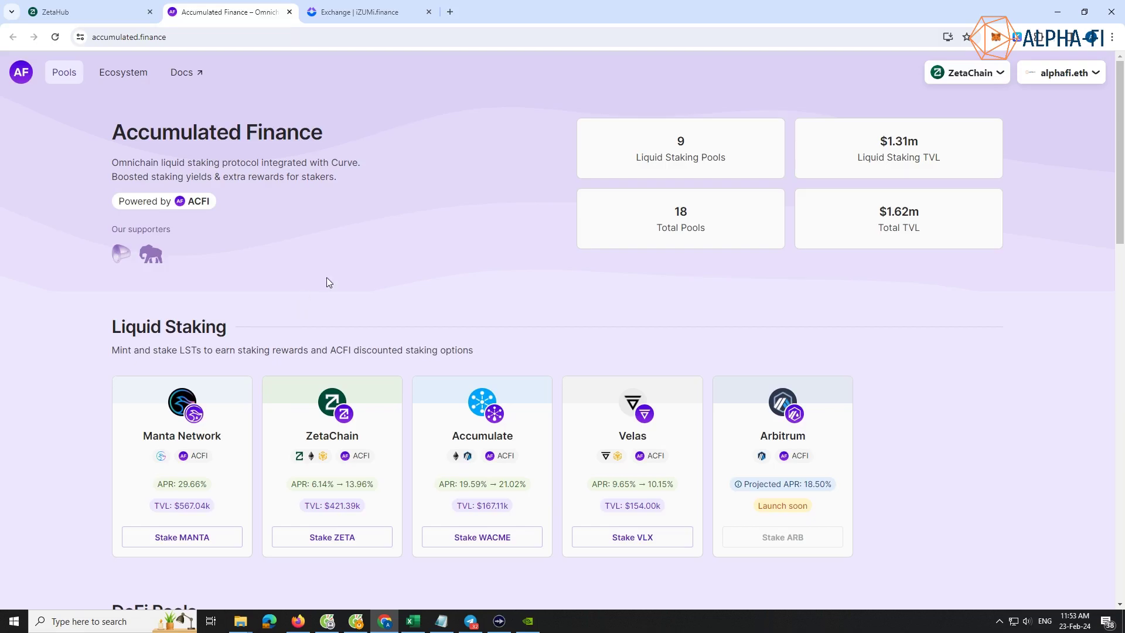
# - Open the ZetaChain liquid staking pool and review its Mint, Unstake and Redeem options
pyautogui.scroll(-3, 431, 326)
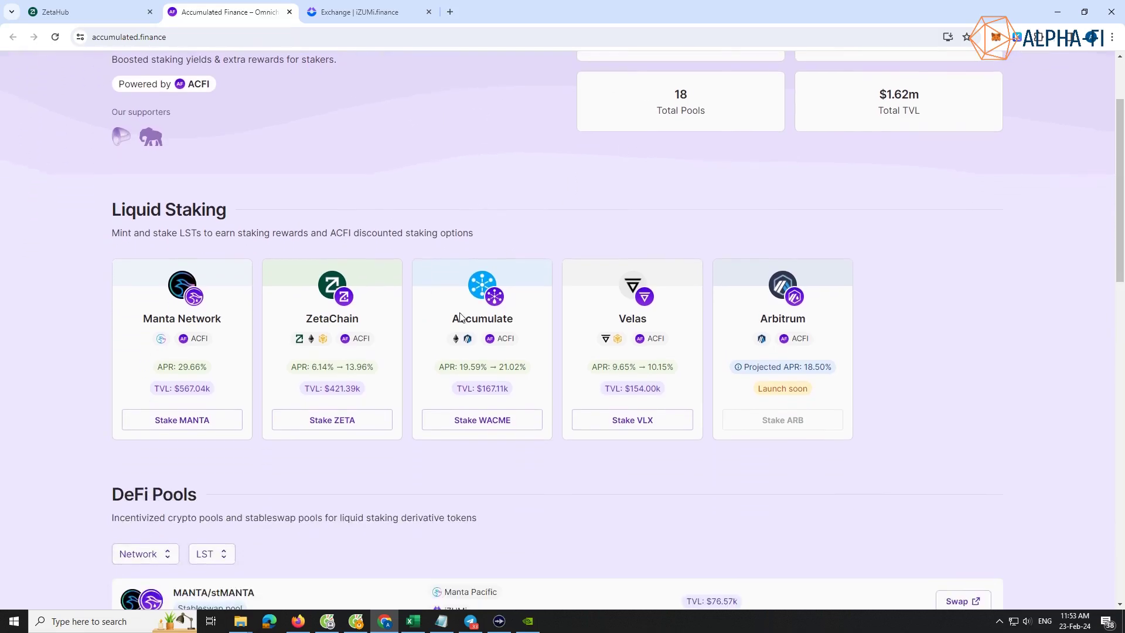
pyautogui.click(344, 360)
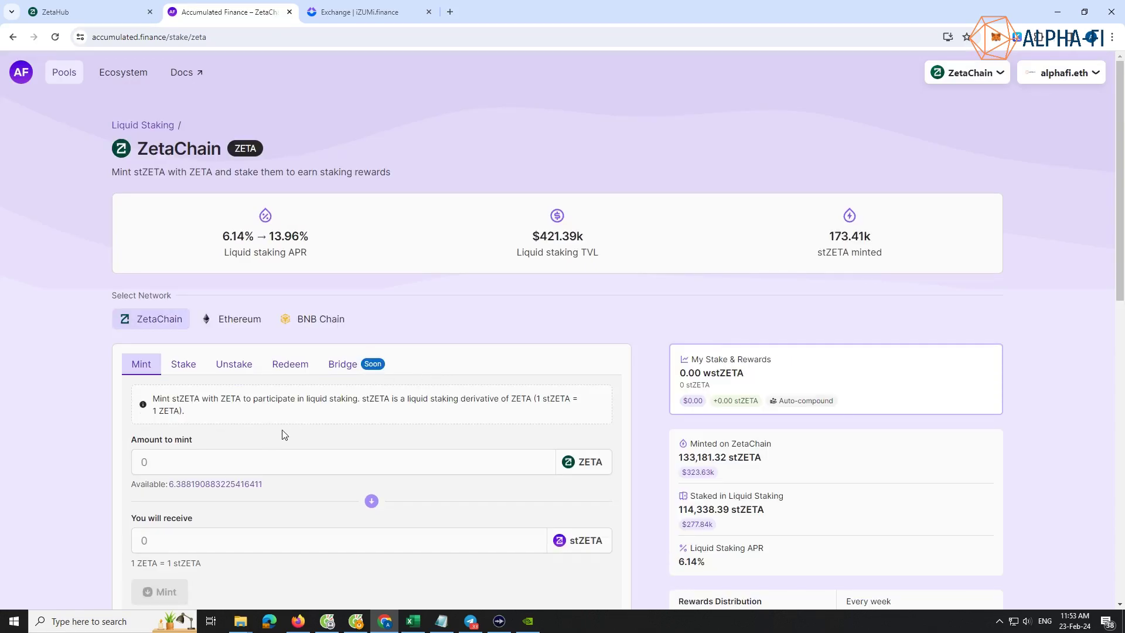
pyautogui.click(212, 467)
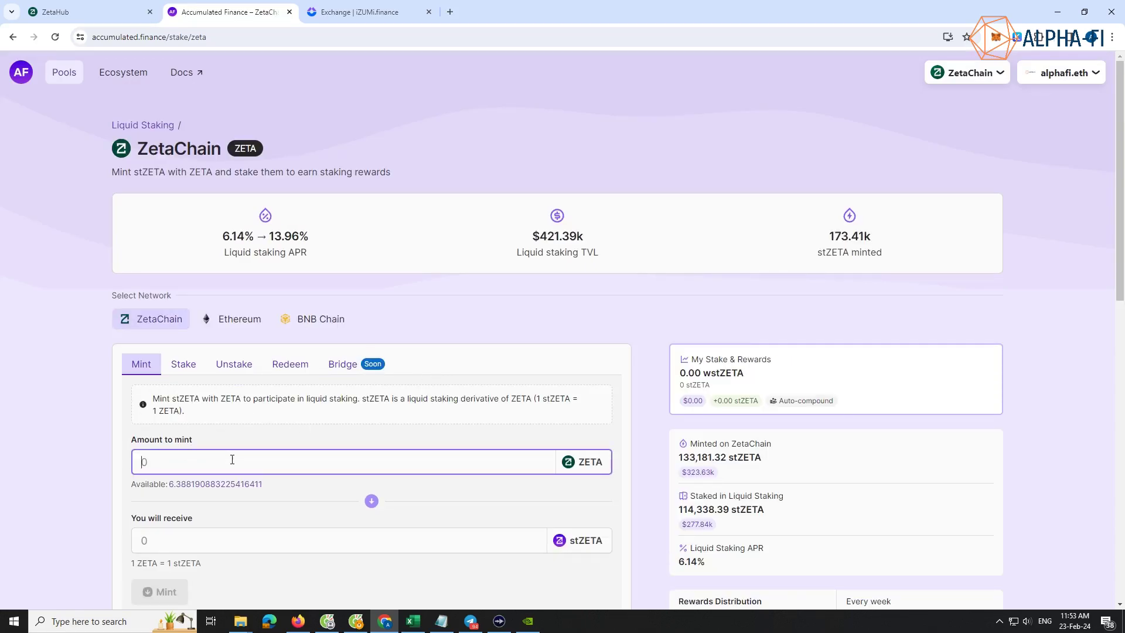
pyautogui.scroll(-1, 283, 527)
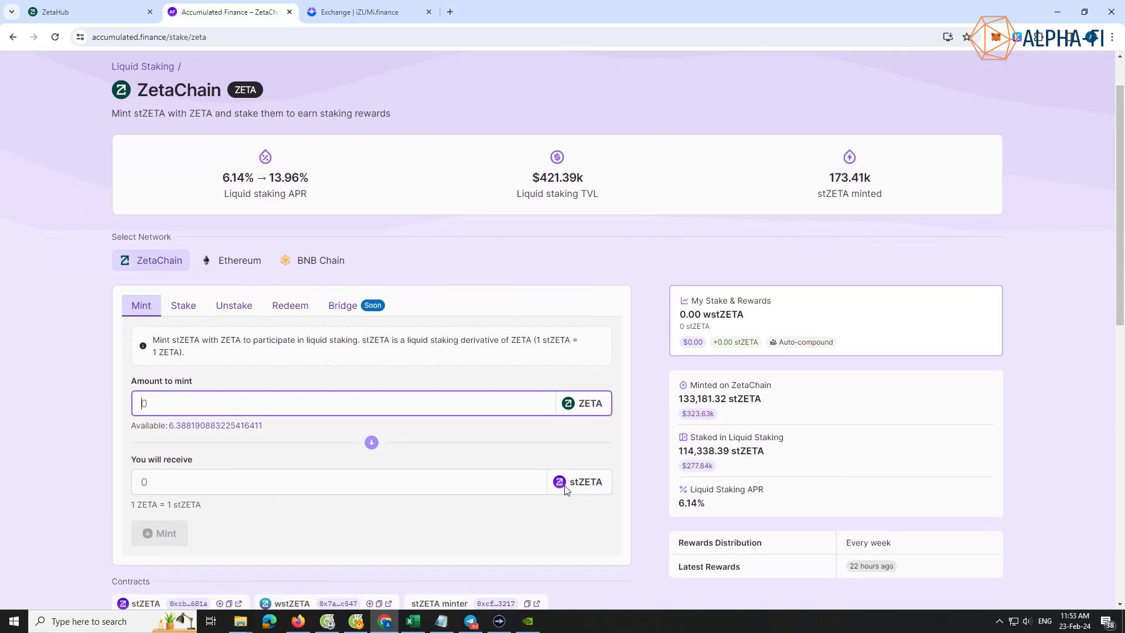
pyautogui.click(237, 310)
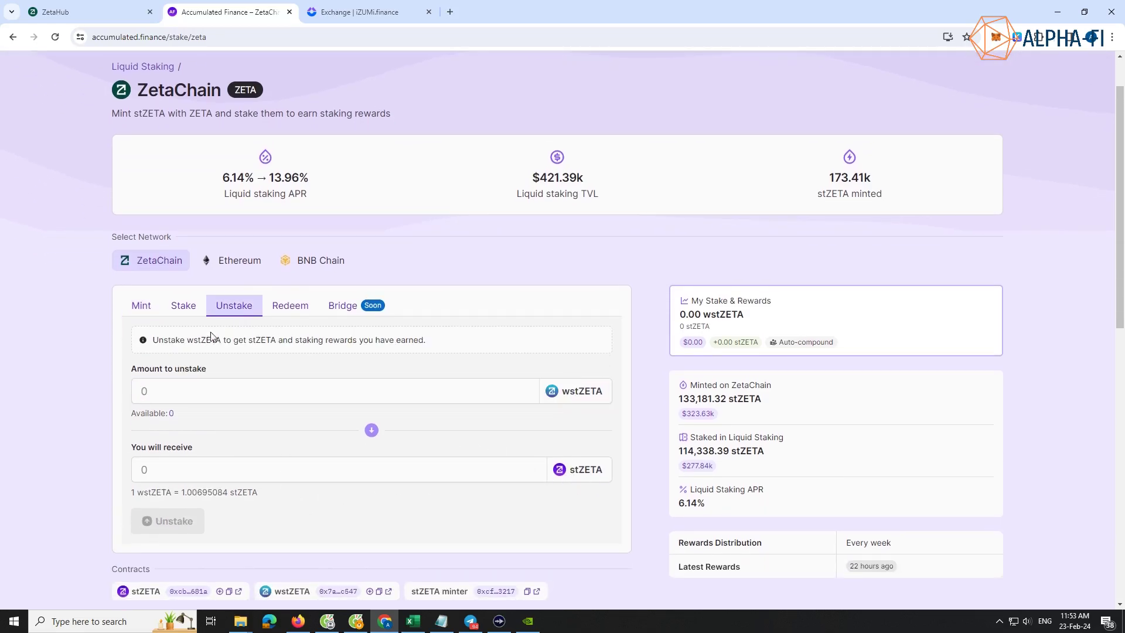
pyautogui.click(290, 306)
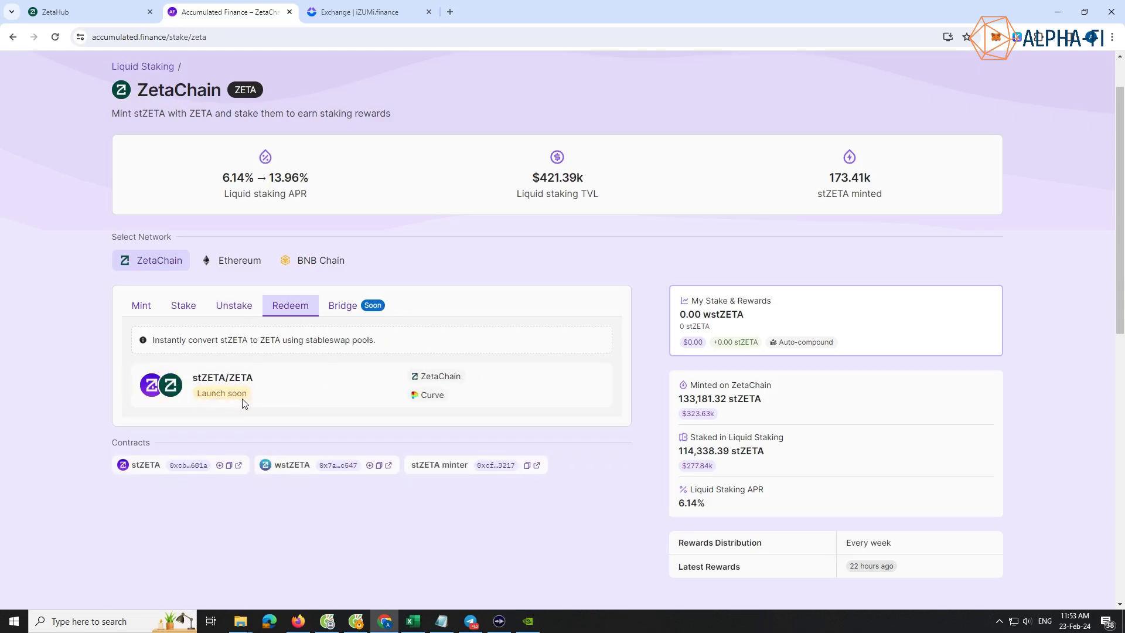
# - Mint stZETA with 0.1 ZETA, confirm the transaction in MetaMask and close the wallet
pyautogui.click(141, 306)
pyautogui.click(271, 413)
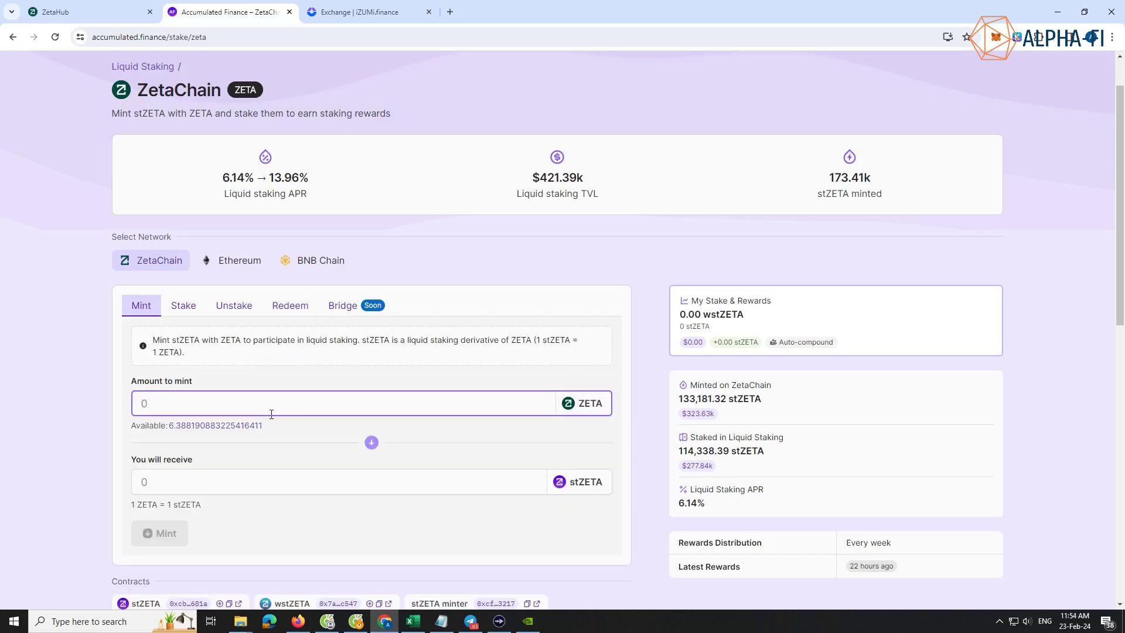
pyautogui.write('0.1')
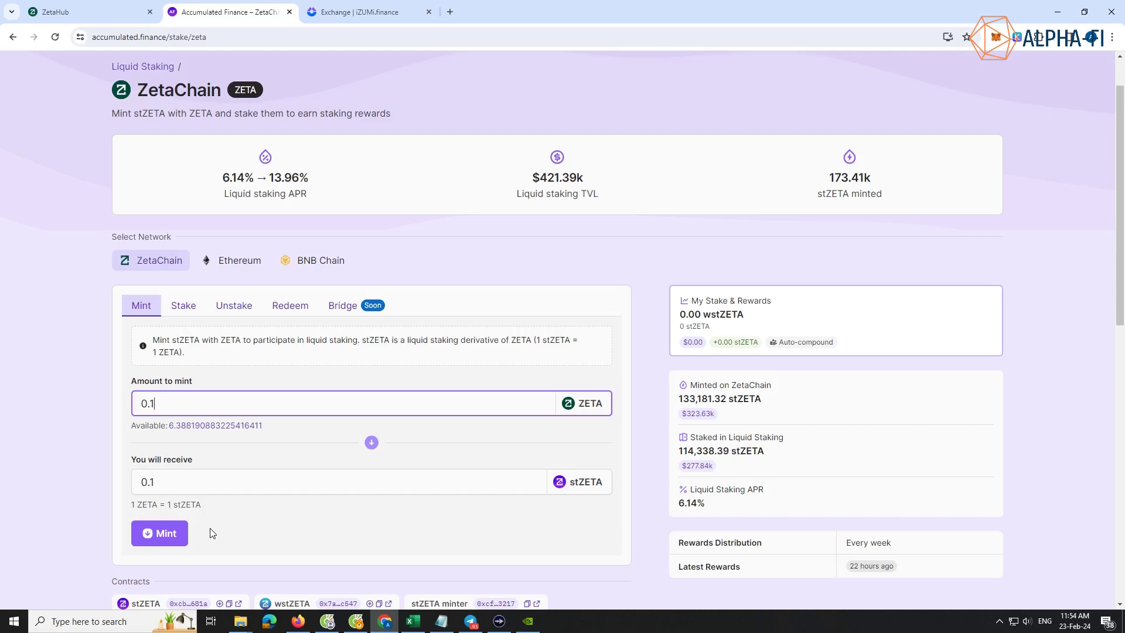
pyautogui.click(171, 543)
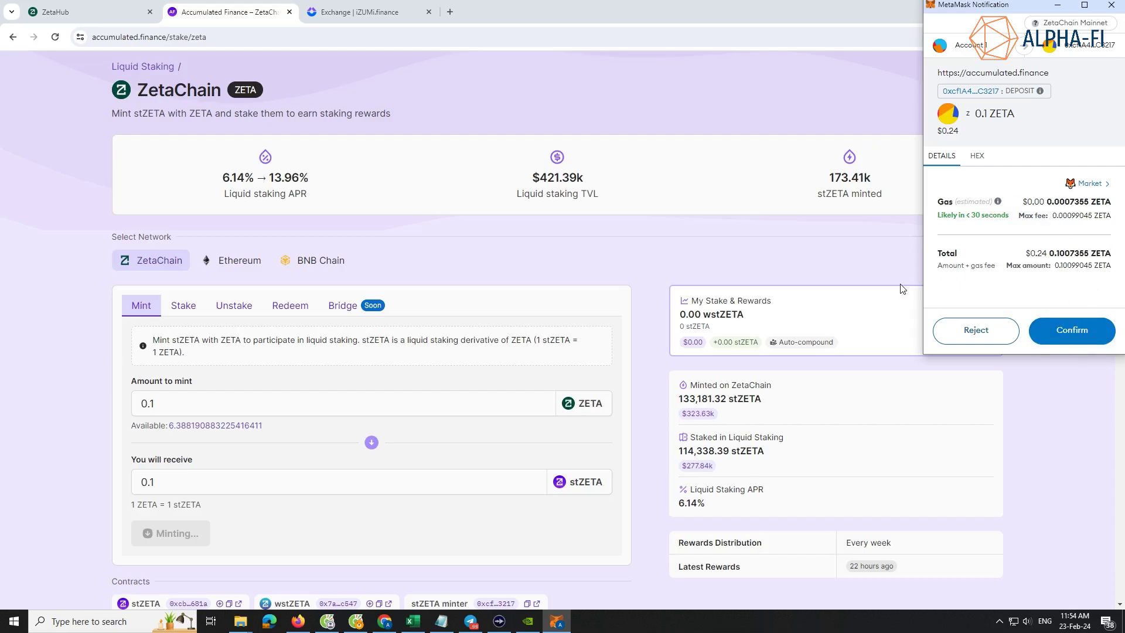
pyautogui.click(1072, 331)
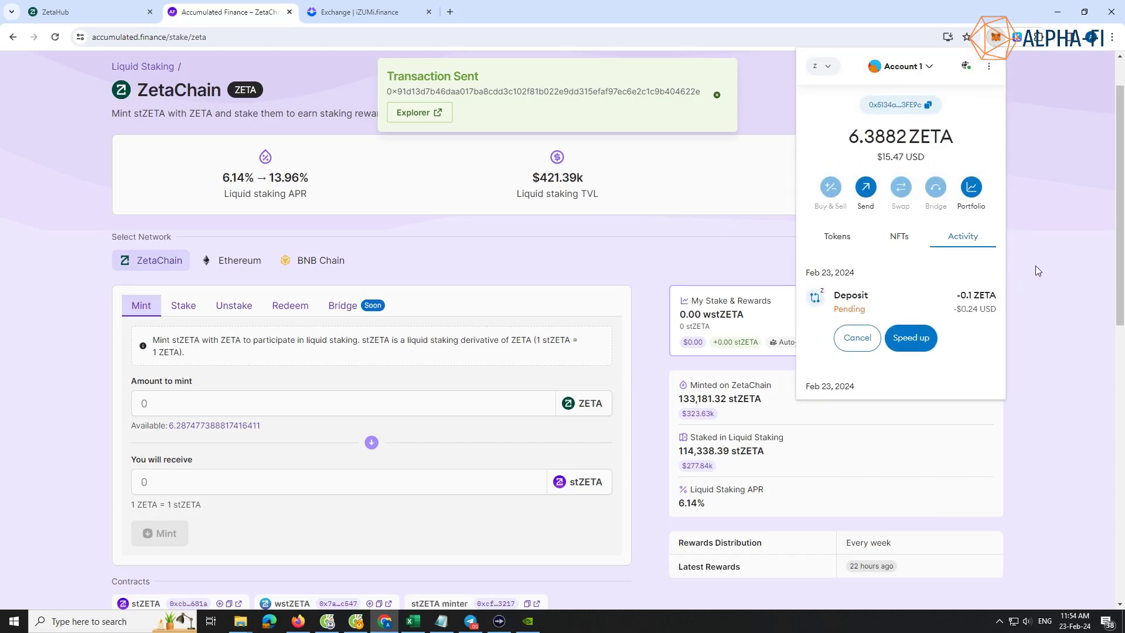
pyautogui.click(1063, 250)
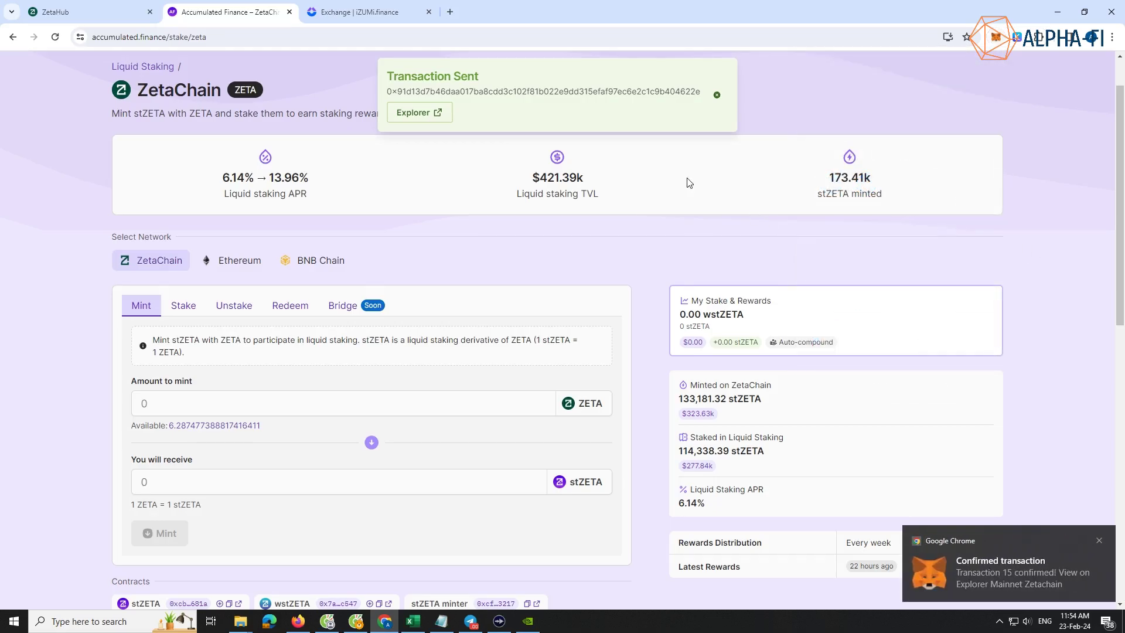
# - View the stZETA Stake form, dismiss ZetaHub's leaving notice and review the remaining XP activities
pyautogui.click(183, 306)
pyautogui.click(120, 13)
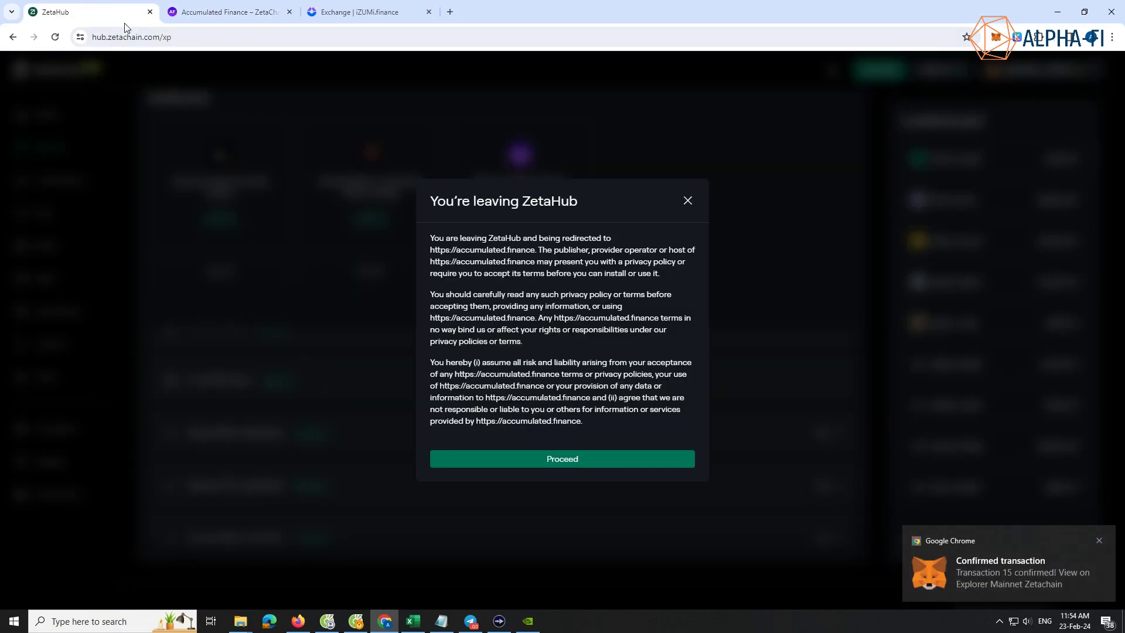
pyautogui.click(688, 202)
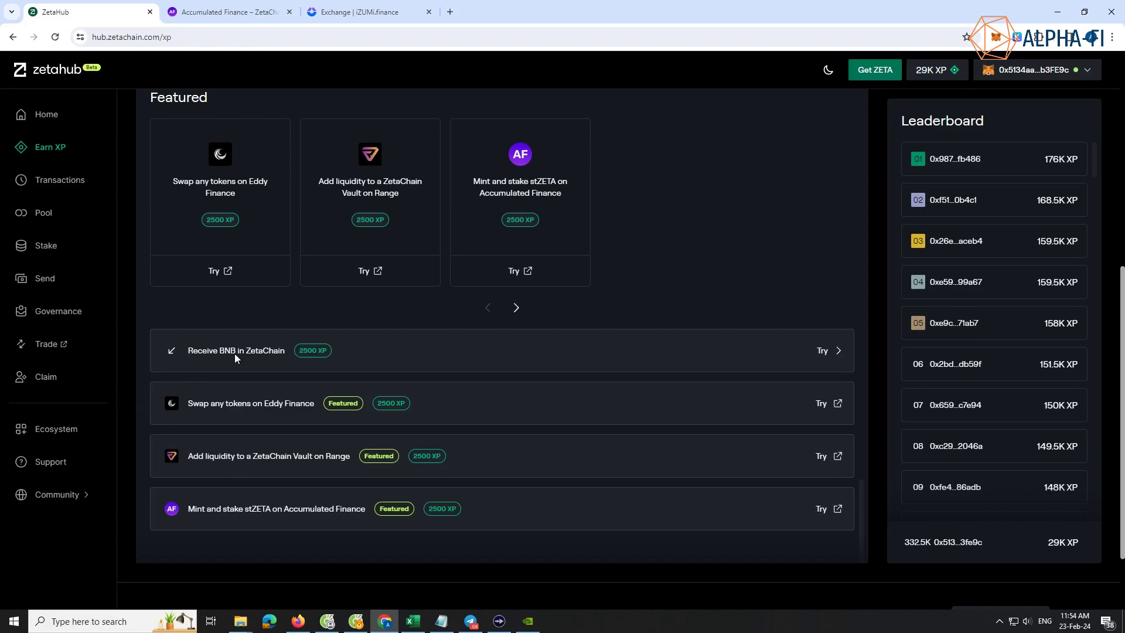
pyautogui.click(252, 12)
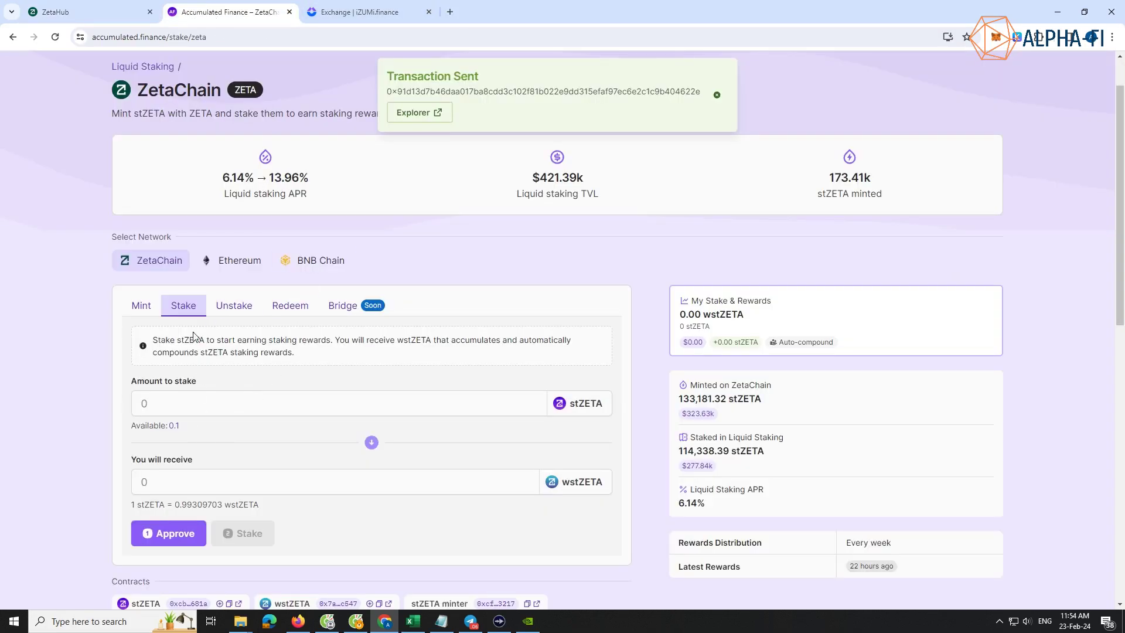
pyautogui.click(129, 13)
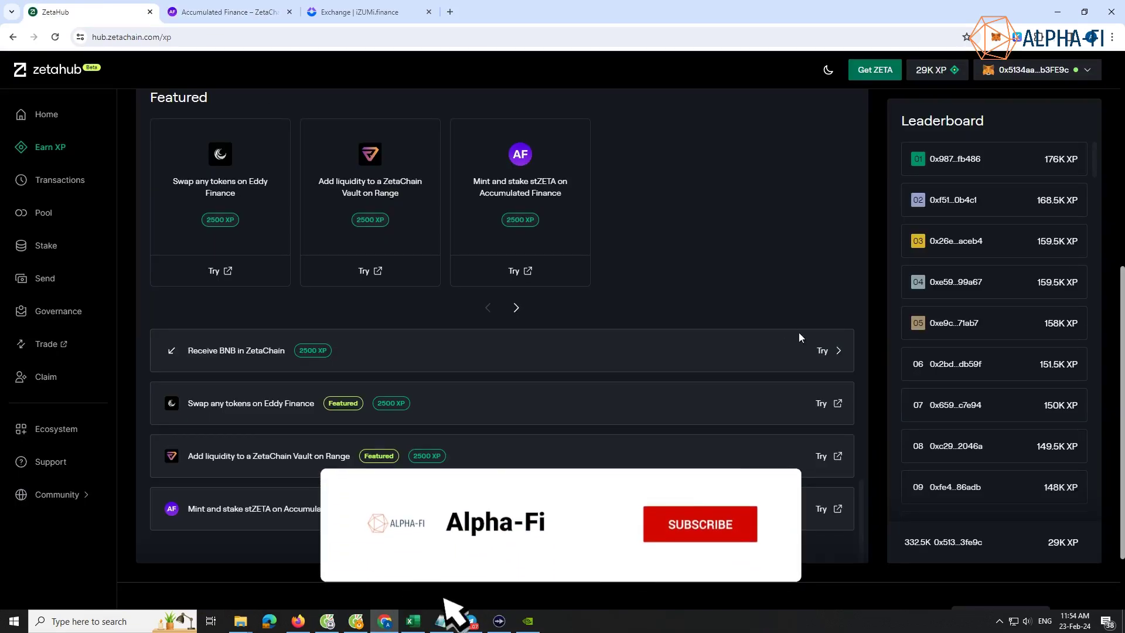
pyautogui.scroll(4, 837, 324)
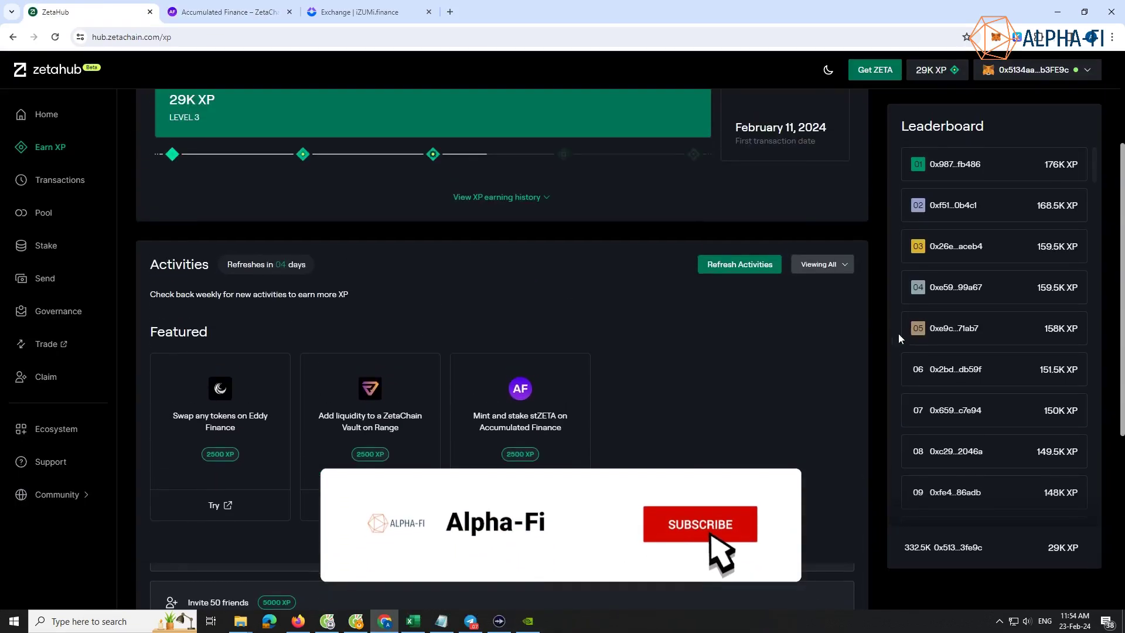
# - Refresh the ZetaHub activities, claim the XP for minting and staking stZETA on Accumulated Finance, and sign the claim in MetaMask
pyautogui.click(722, 264)
pyautogui.scroll(-5, 795, 399)
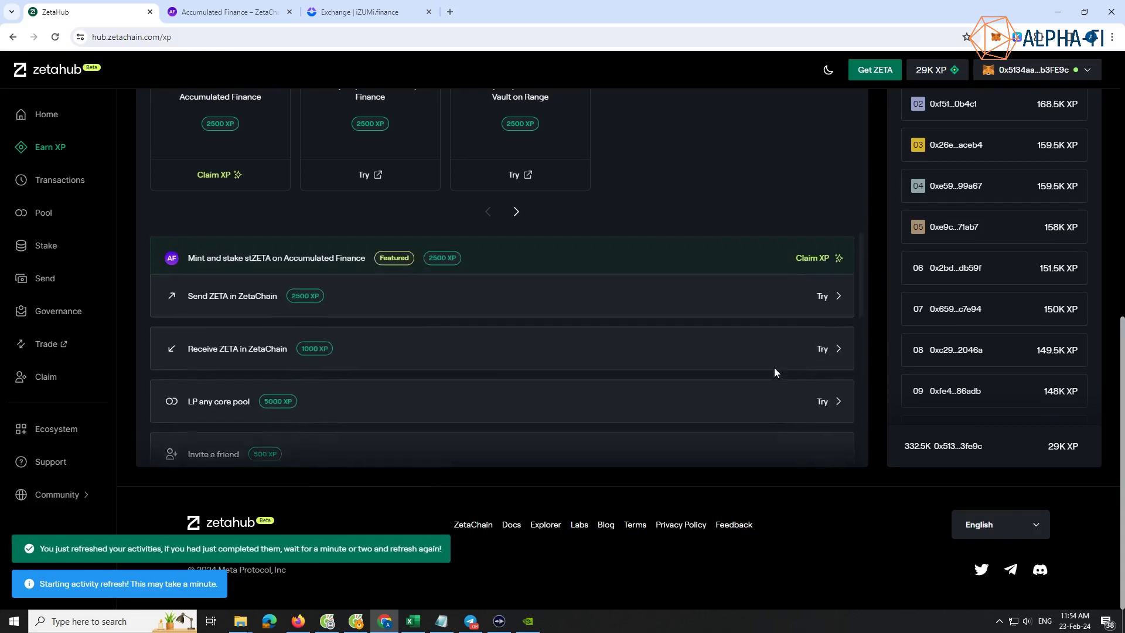
pyautogui.scroll(2, 774, 368)
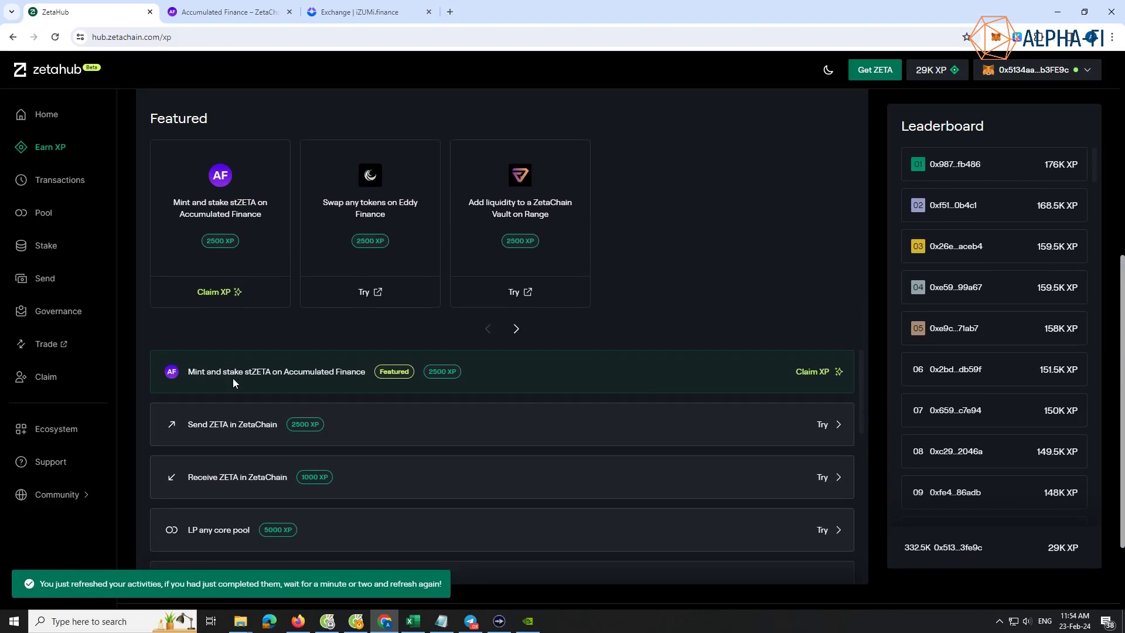
pyautogui.click(817, 373)
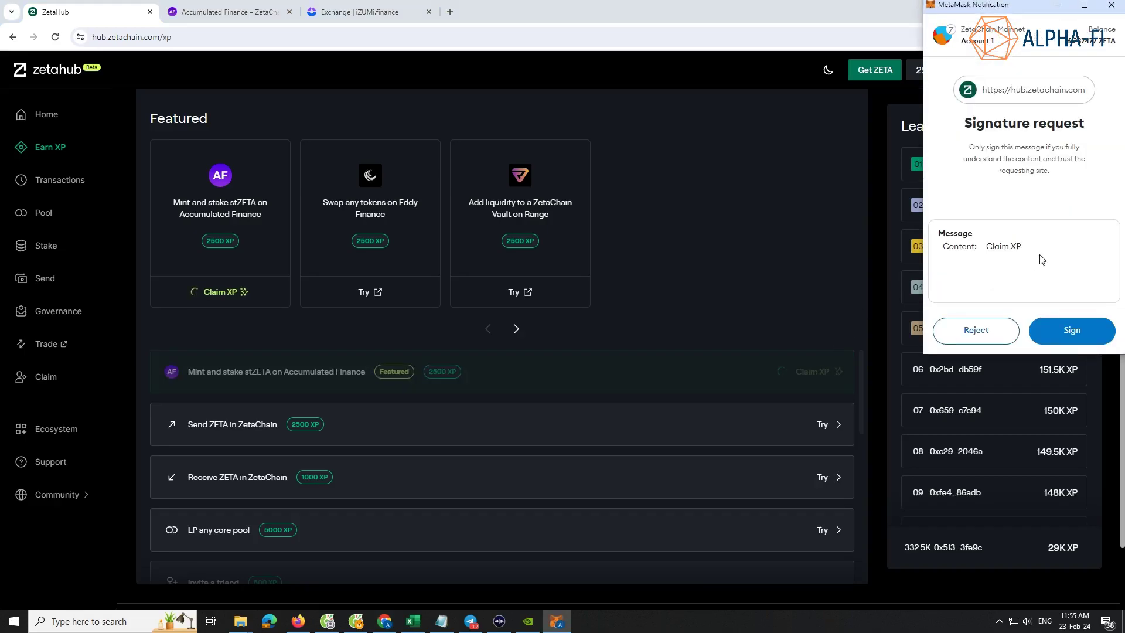
pyautogui.click(1072, 331)
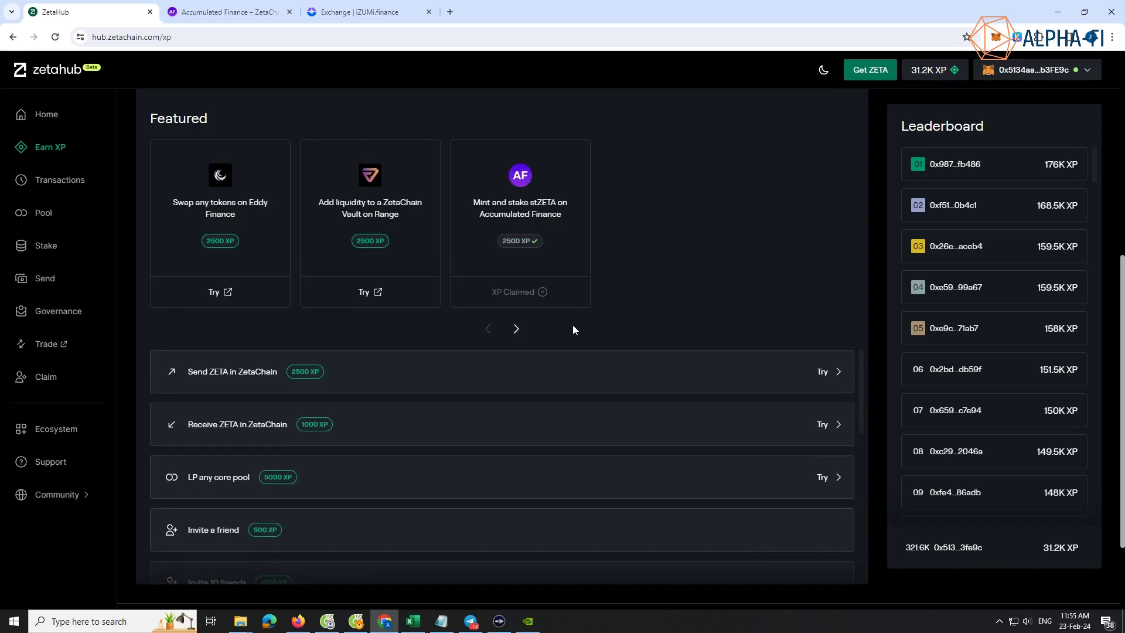
# - Open Eddy Finance from its featured token swap activity, then return to ZetaHub and dismiss the leaving notice
pyautogui.scroll(-3, 641, 339)
pyautogui.scroll(2, 674, 351)
pyautogui.click(229, 296)
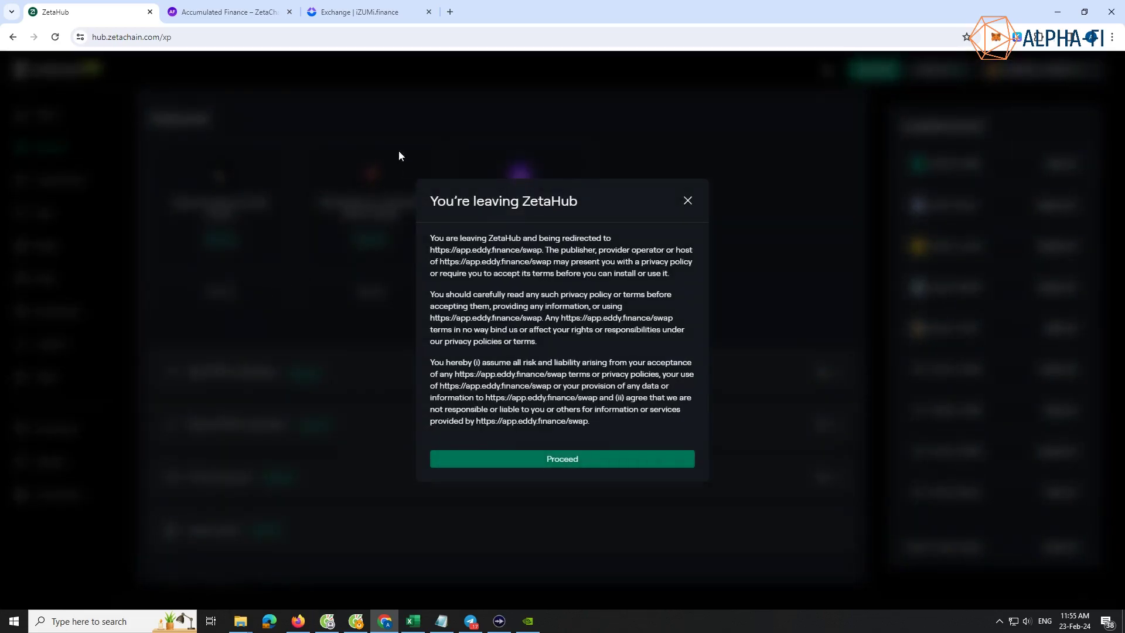
pyautogui.click(605, 459)
pyautogui.click(87, 10)
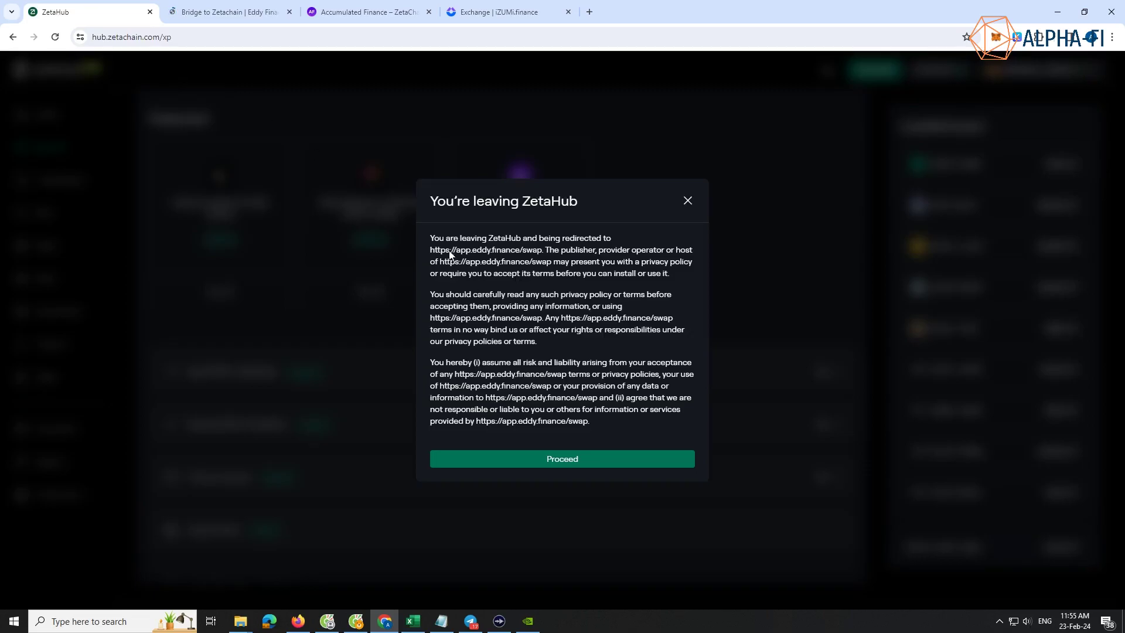
pyautogui.click(689, 204)
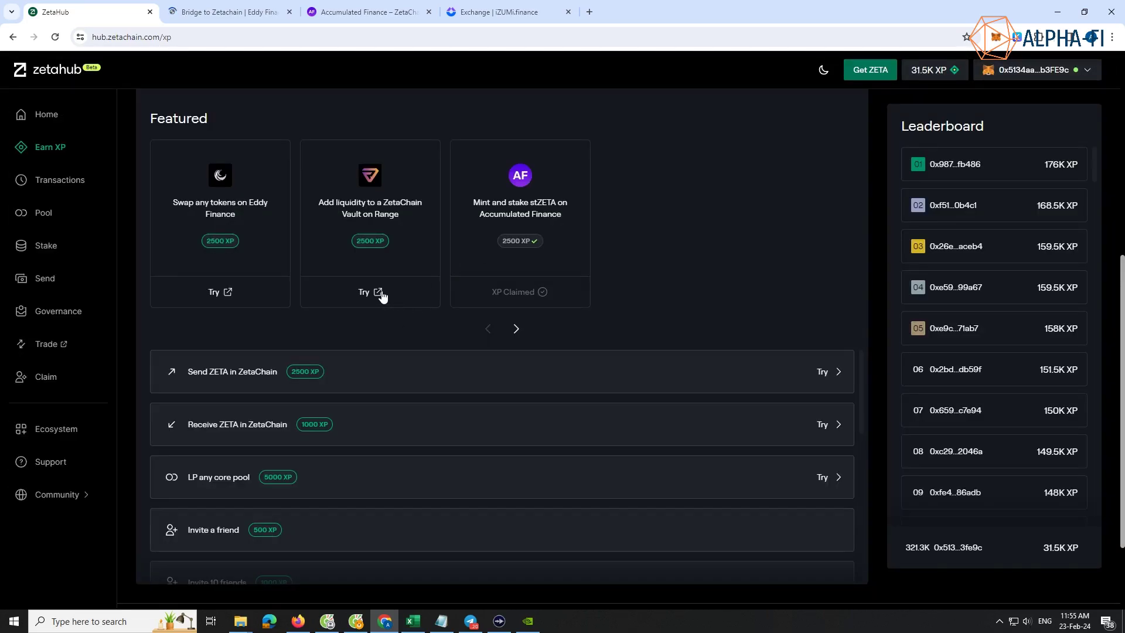
# - Open the Range vaults from the featured add-liquidity activity and accept the Access and Use Agreement
pyautogui.click(381, 293)
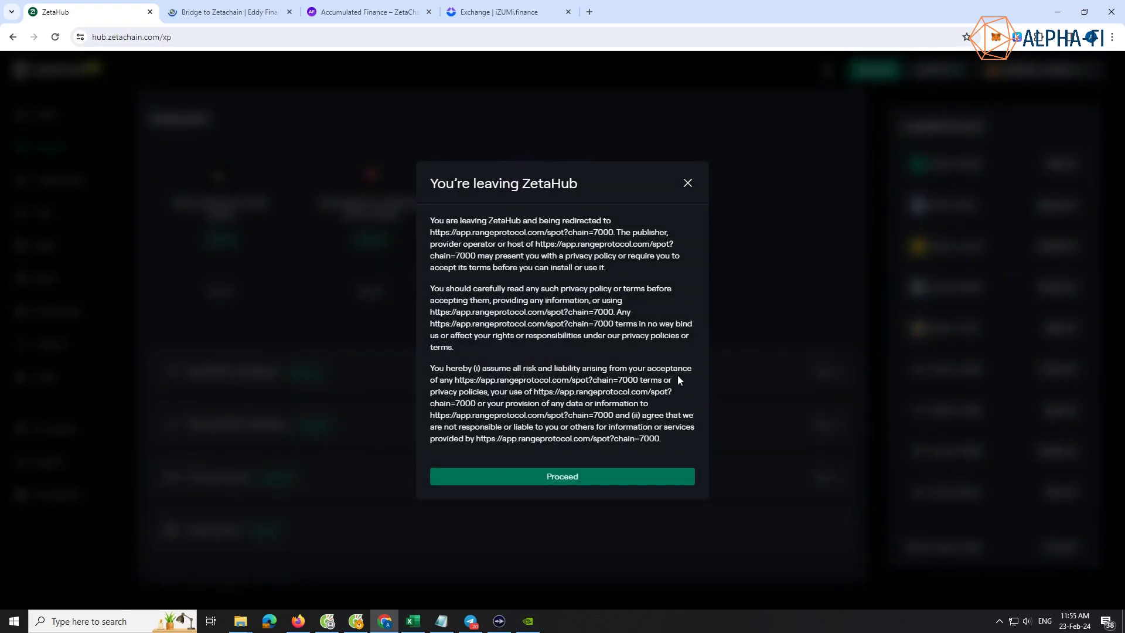
pyautogui.click(612, 479)
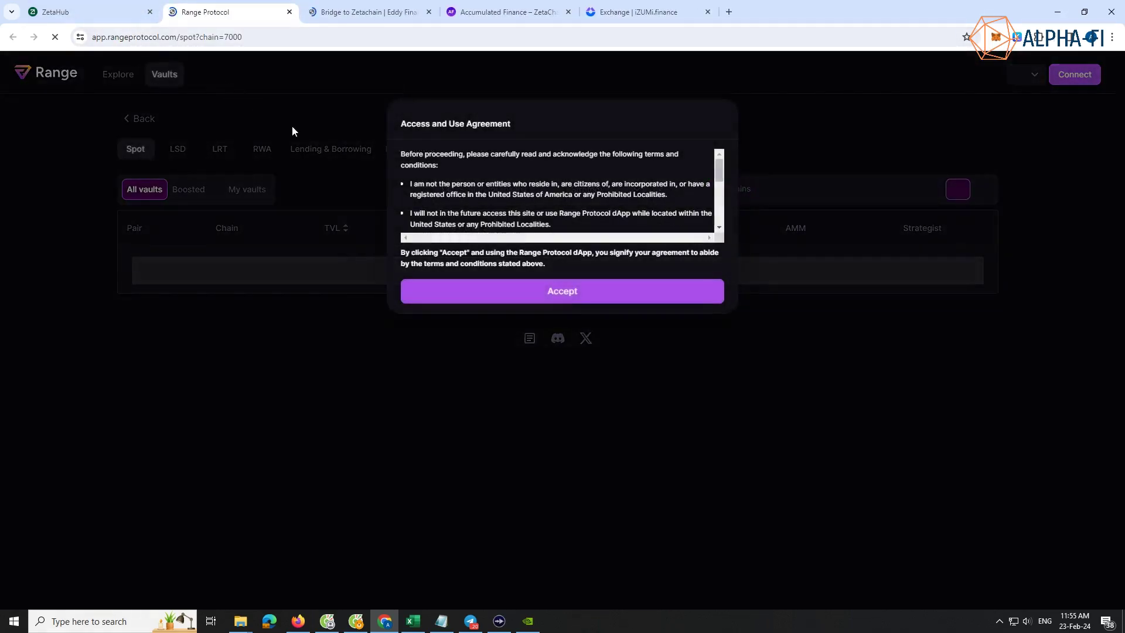
pyautogui.click(612, 297)
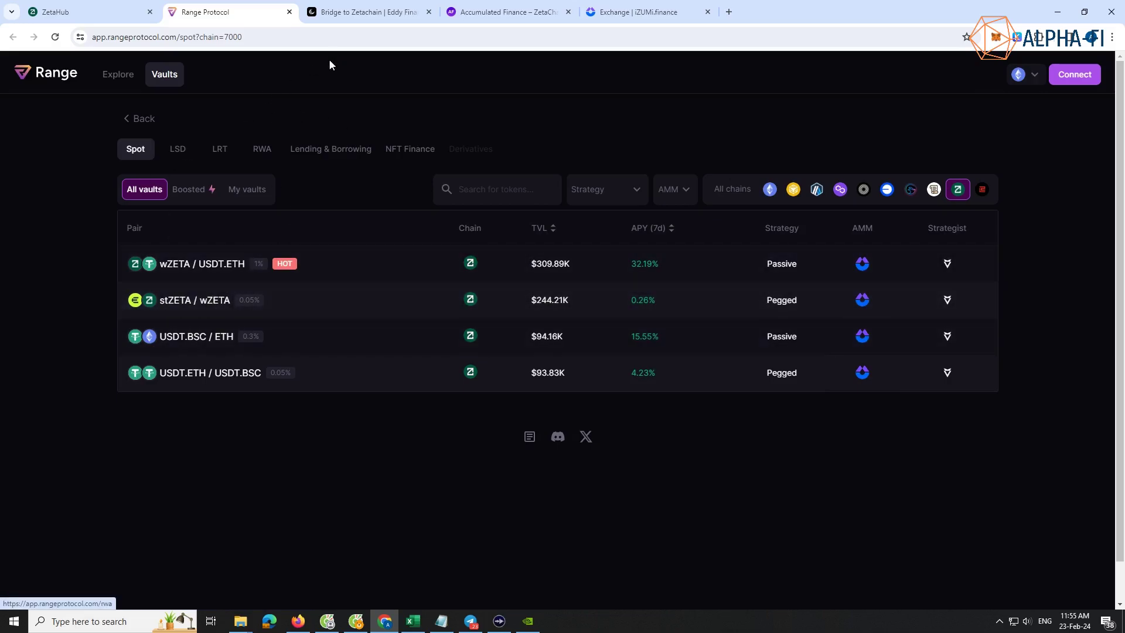
# - Switch to the Eddy Finance swap page, accept the privacy policy and connect the MetaMask wallet
pyautogui.click(369, 12)
pyautogui.click(675, 183)
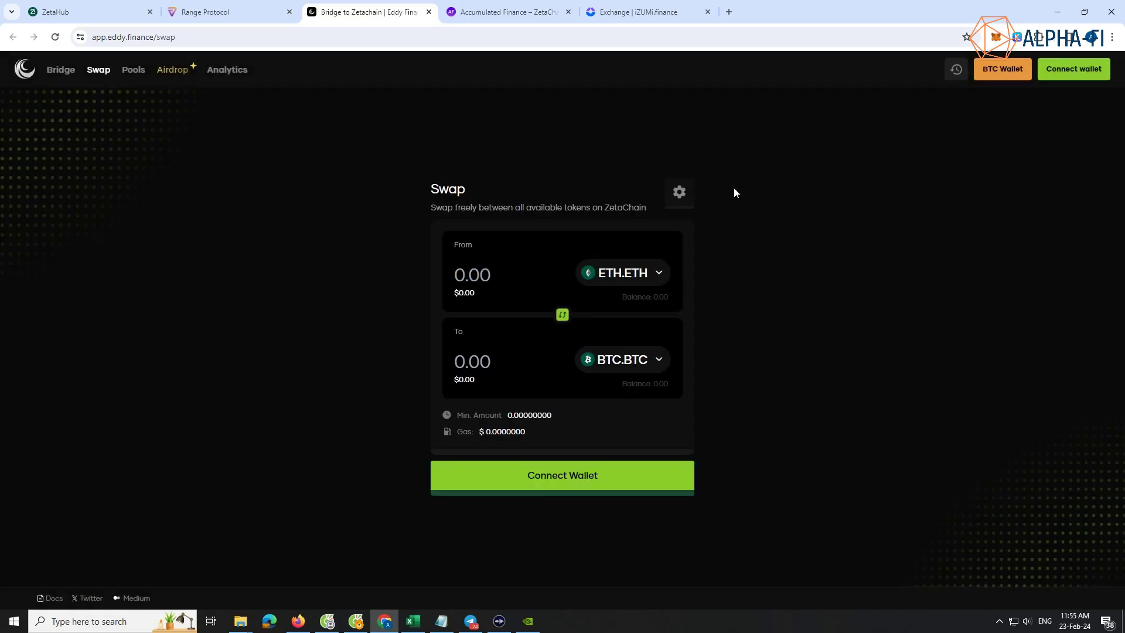
pyautogui.click(1067, 77)
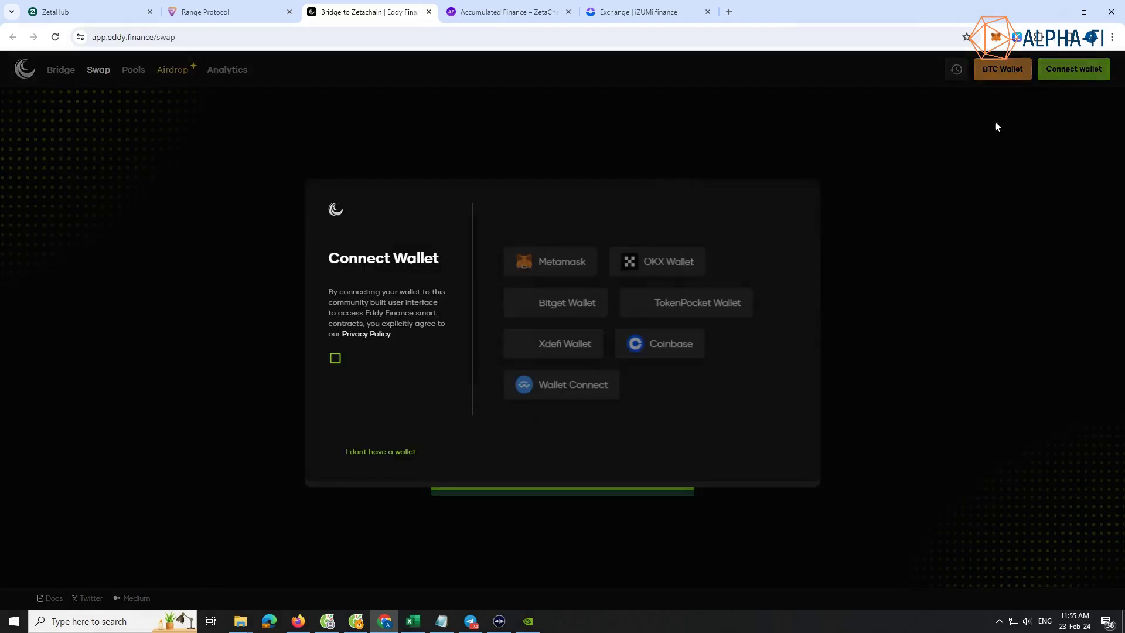
pyautogui.click(335, 358)
pyautogui.click(557, 263)
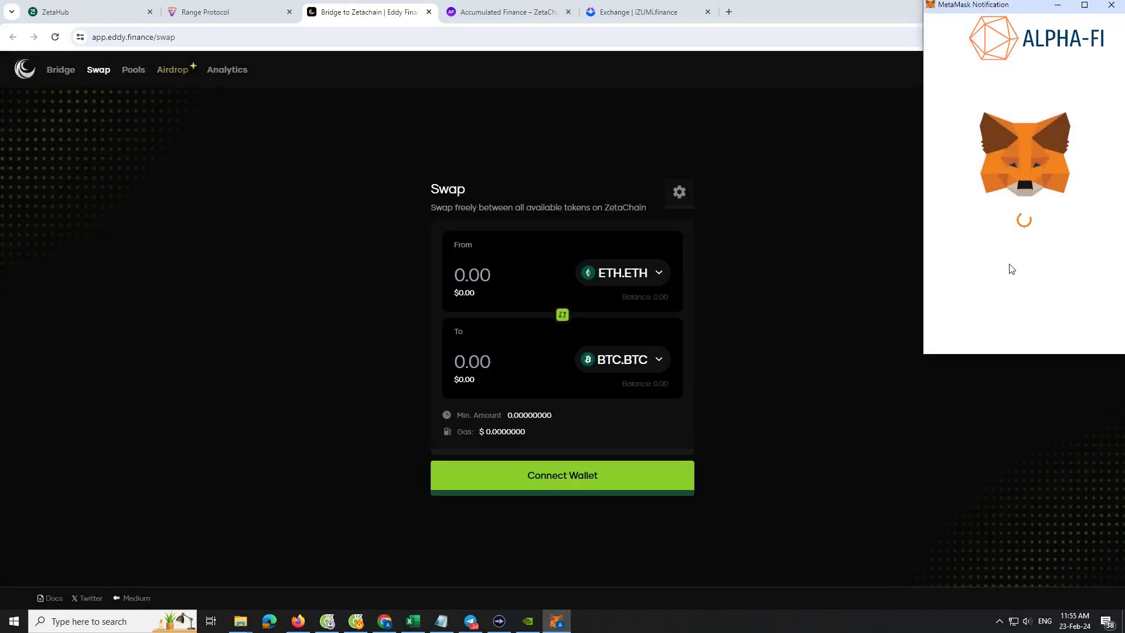
pyautogui.click(1067, 330)
pyautogui.click(1064, 331)
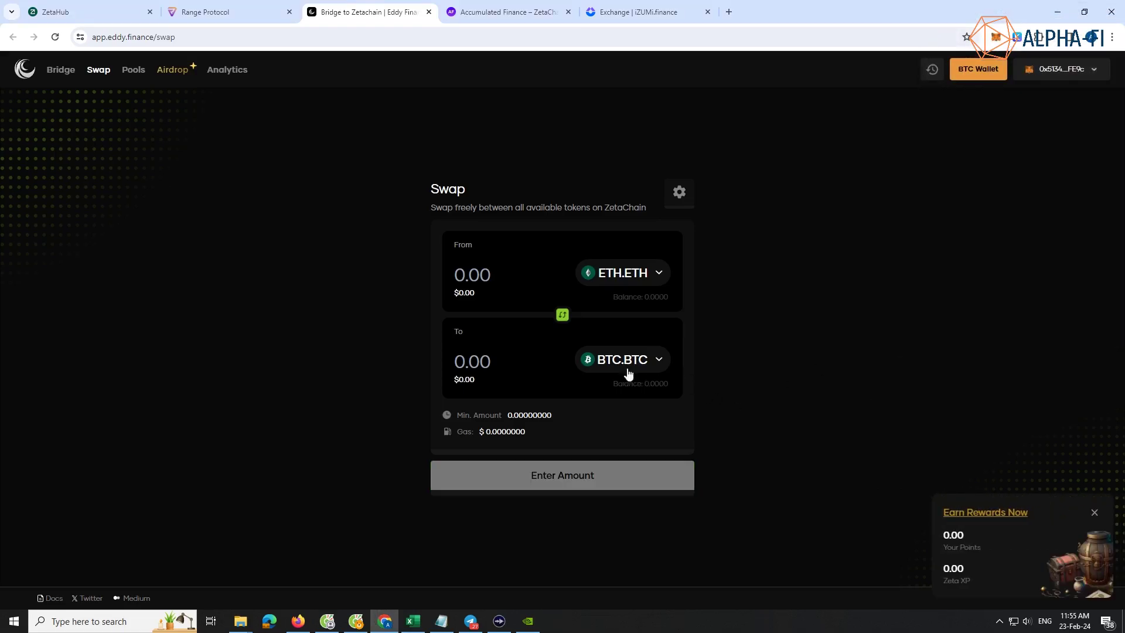
# - Set the Eddy Finance swap to exchange Zeta for stZETA
pyautogui.click(613, 275)
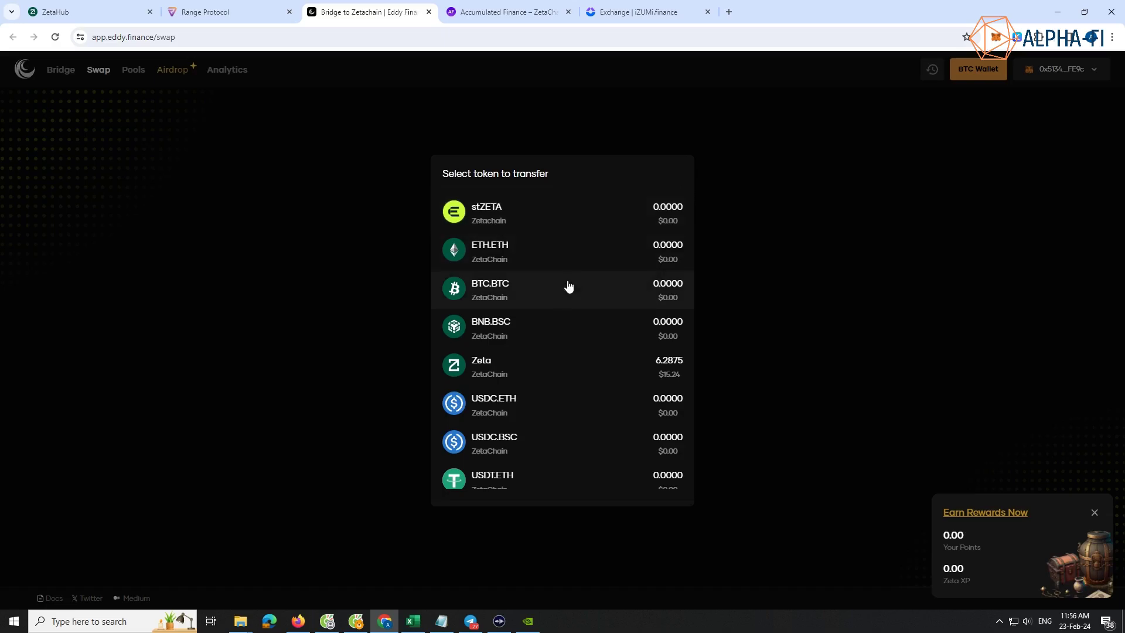
pyautogui.click(538, 368)
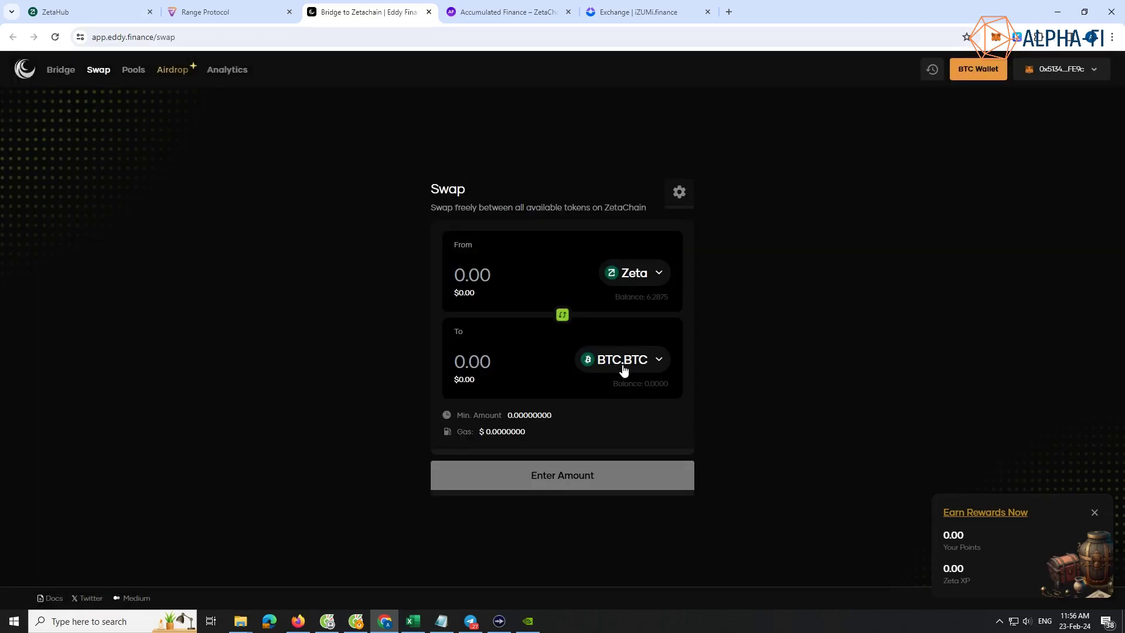
pyautogui.click(621, 367)
pyautogui.click(515, 220)
# - Check the stZETA Stake form and token contracts on Accumulated Finance, then return to Eddy Finance
pyautogui.click(509, 13)
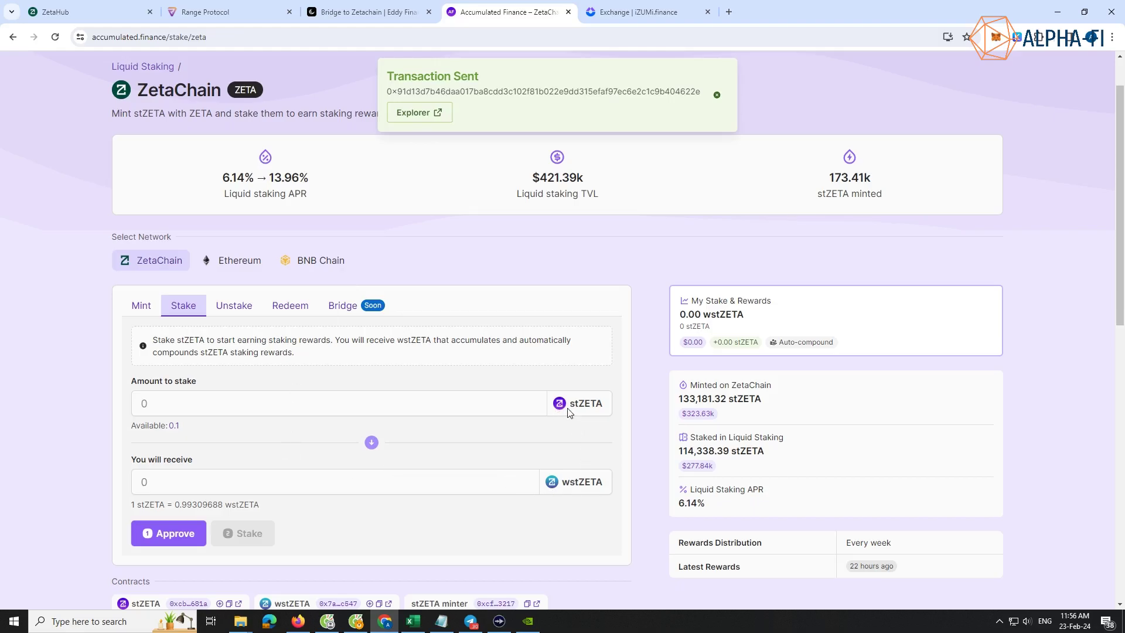
pyautogui.scroll(-2, 419, 502)
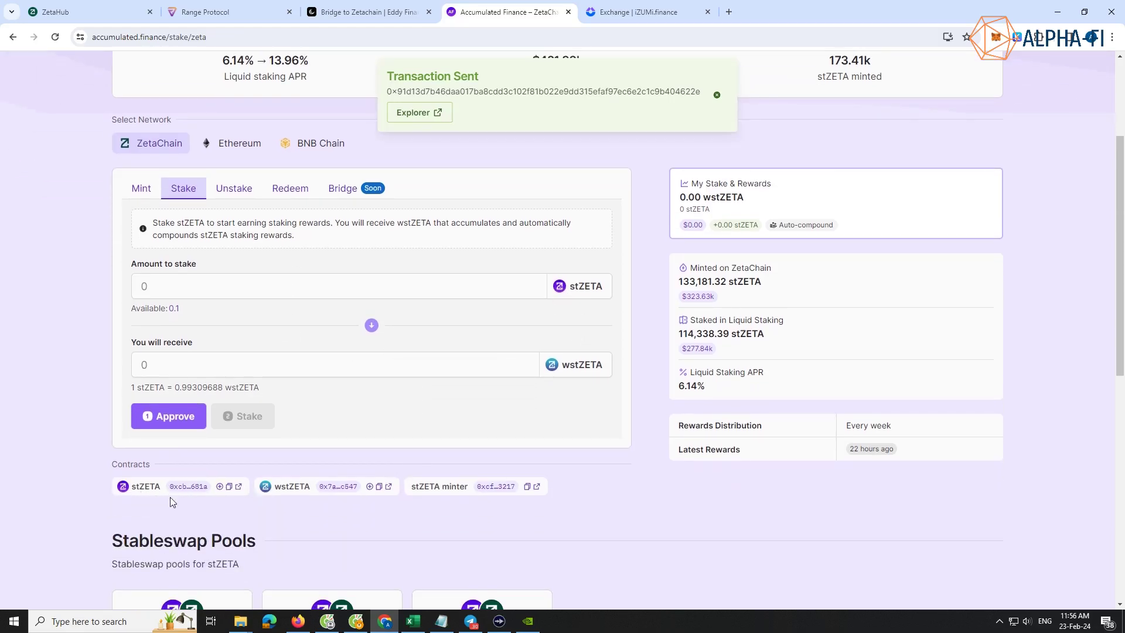
pyautogui.click(321, 12)
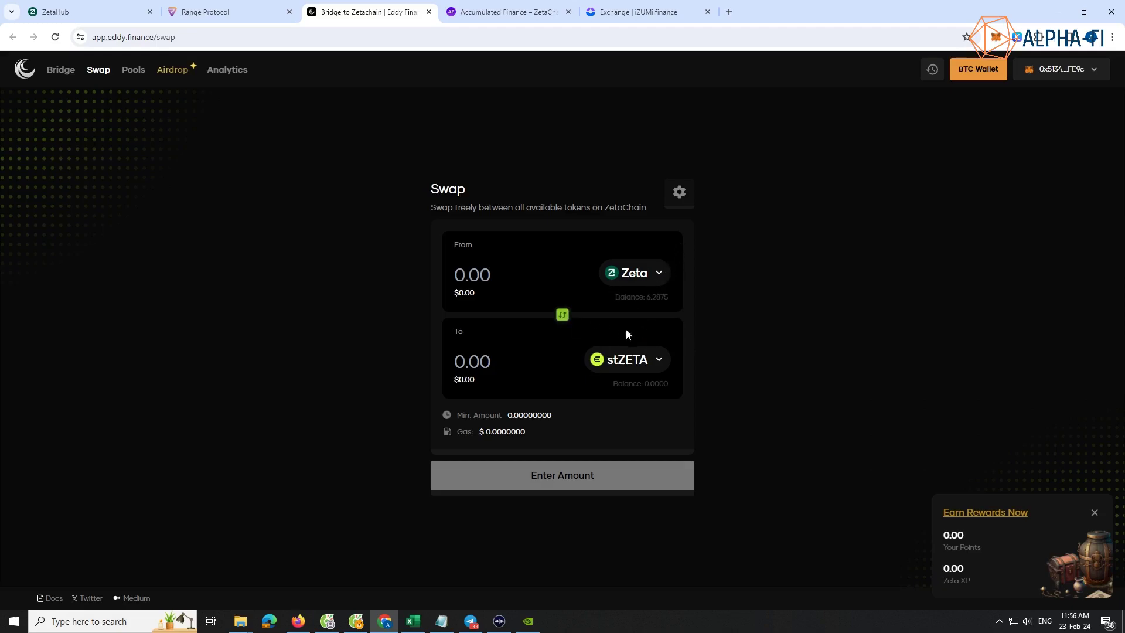
# - Swap 1 Zeta for stZETA on Eddy Finance and confirm the transaction in MetaMask
pyautogui.click(486, 275)
pyautogui.write('0.1')
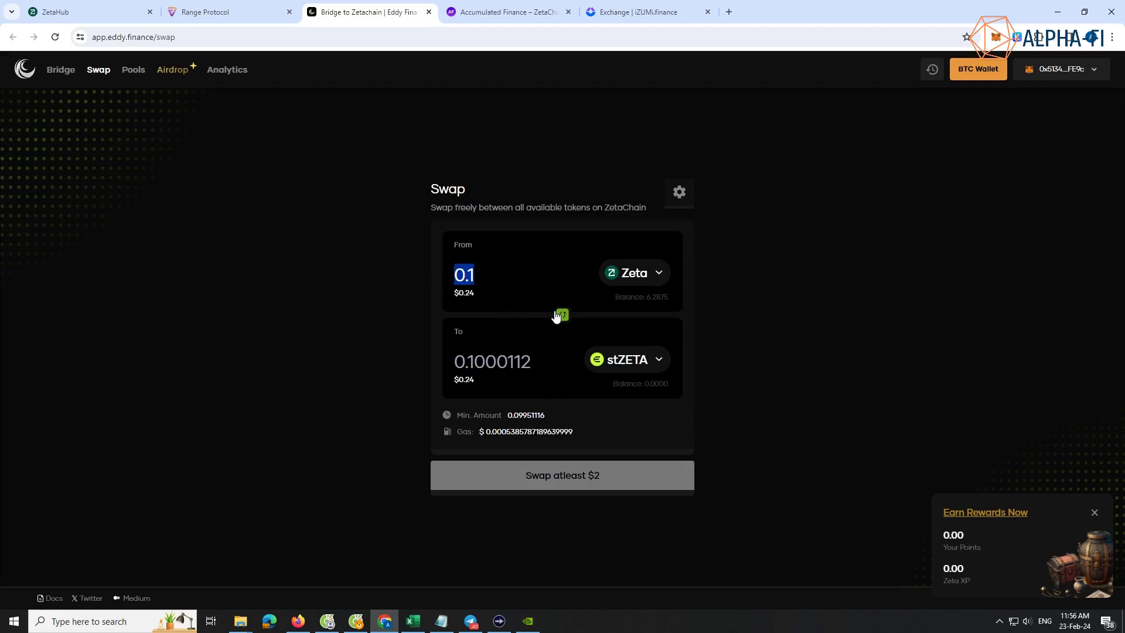
pyautogui.write('1')
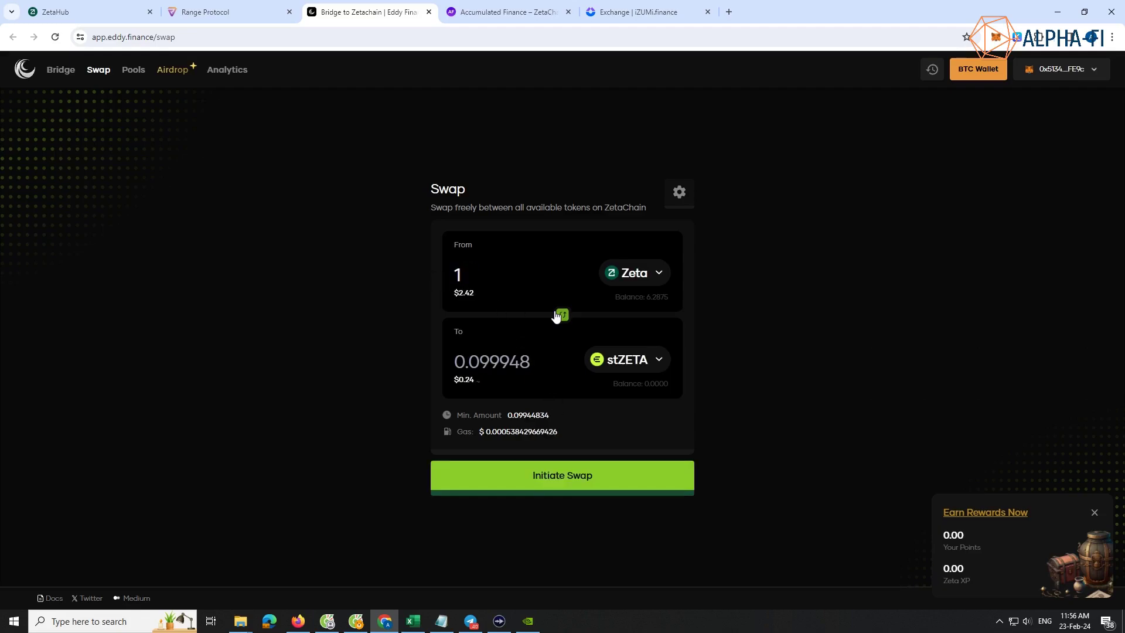
pyautogui.click(572, 479)
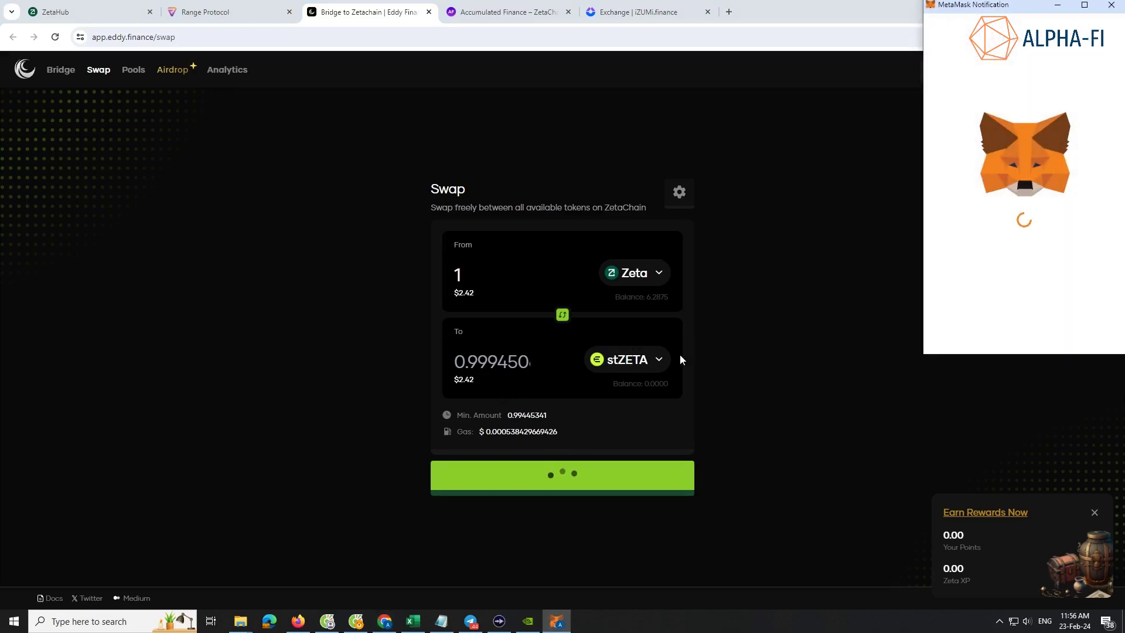
pyautogui.click(1082, 336)
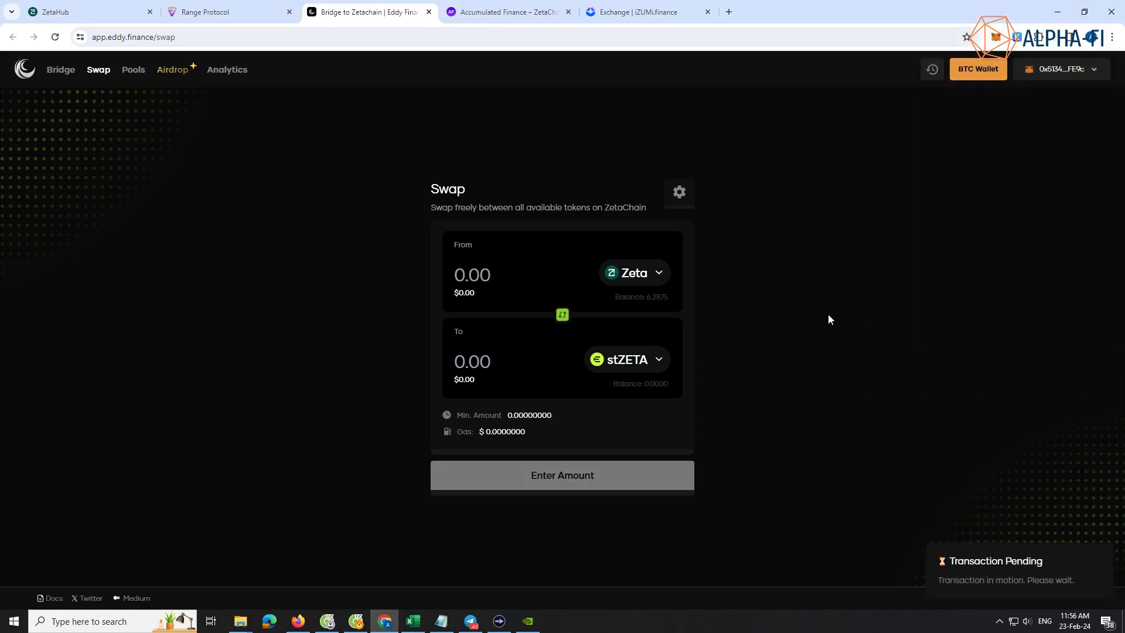